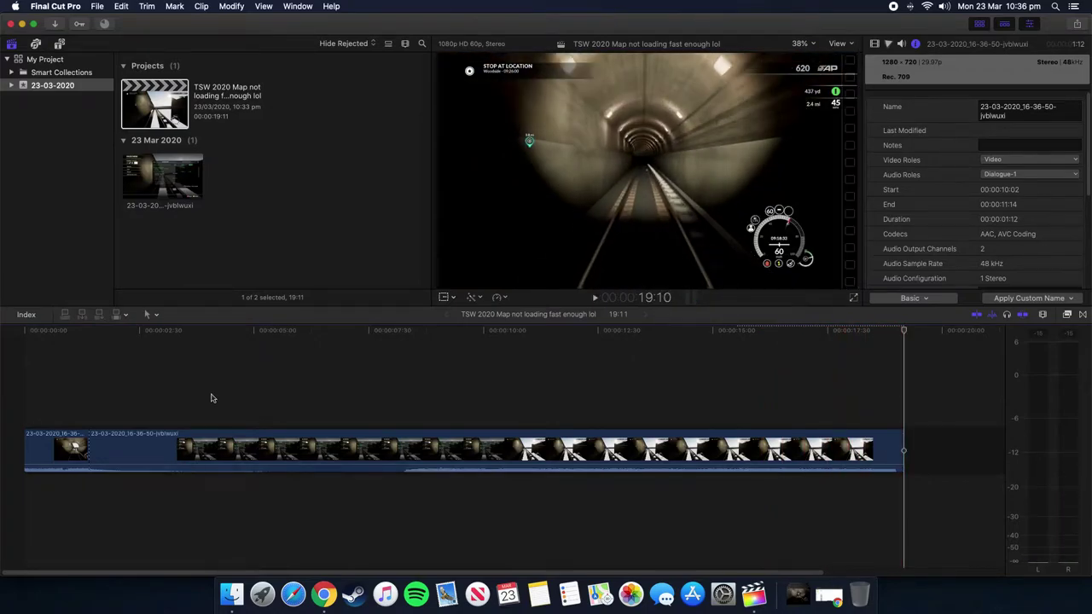
Step: Step back from playback to the start of the pause-menu footage and cut the second clip at 1:28
key("Home")
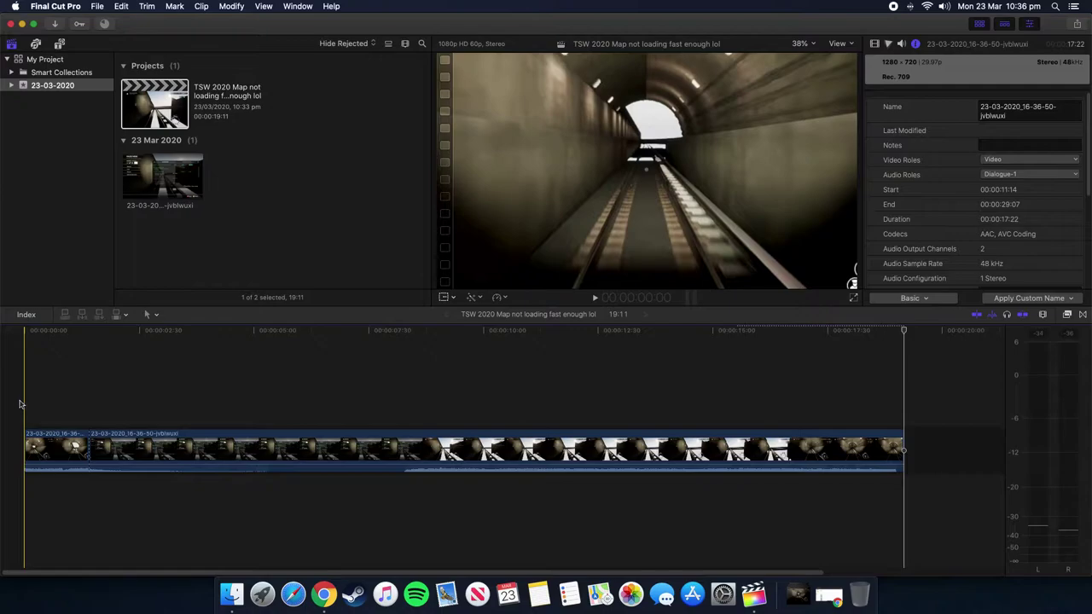
key("space")
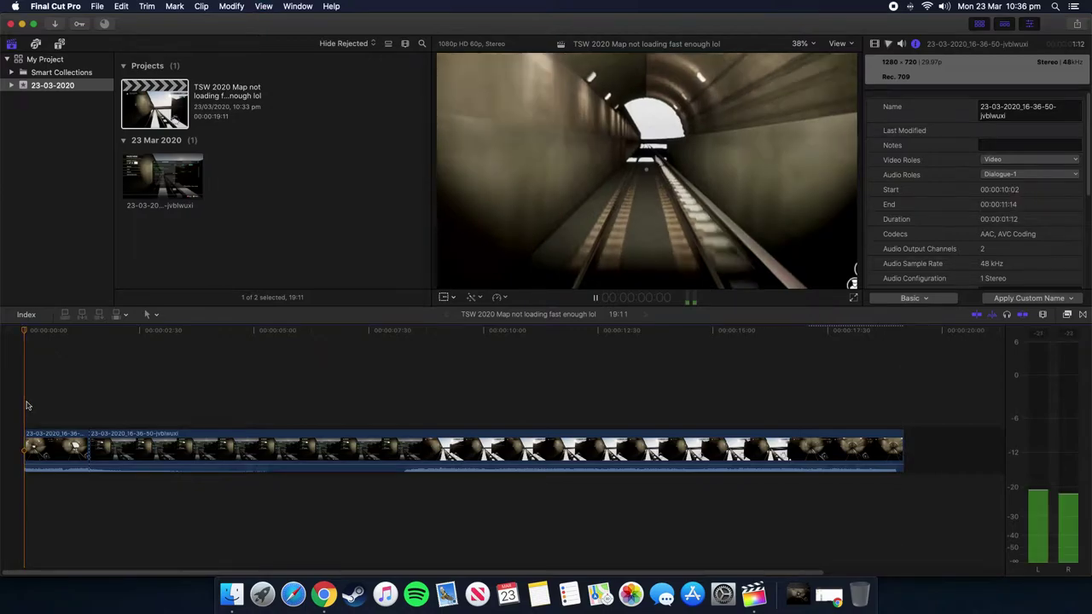
key("space")
key("Left")
key("Left")
key("Left")
key("Left")
key("Left")
key("Left")
key("Left")
key("Left")
key("Left")
key("Left")
key("Left")
key("Left")
key("Left")
key("Left")
key("Left")
key("Left")
key("Left")
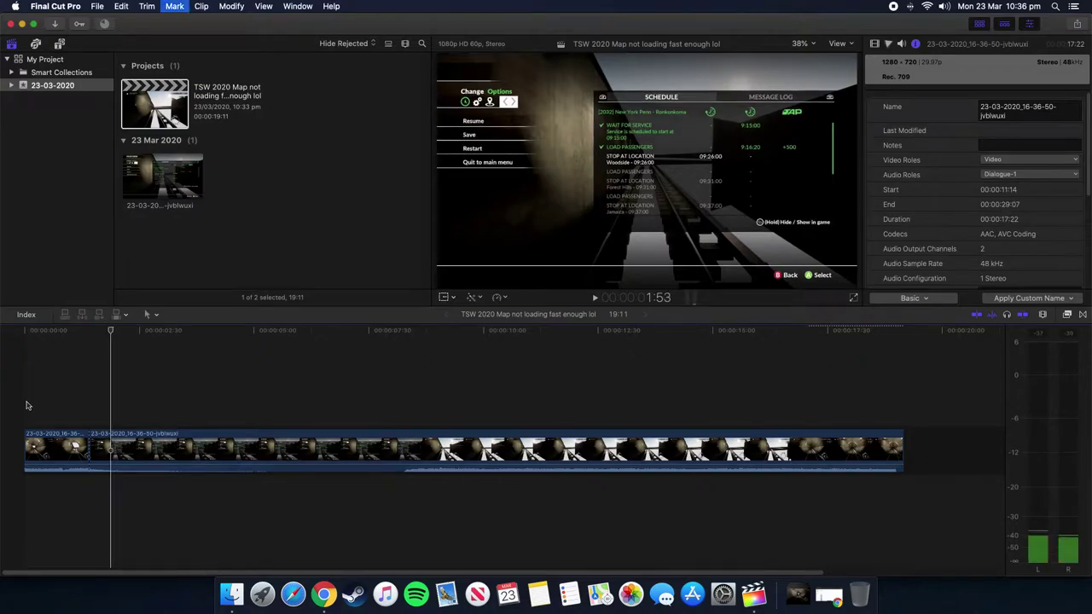
key("Left")
key("Left")
key("Left")
key("Left")
key("Left")
key("Left")
key("Left")
key("Left")
key("Left")
key("Left")
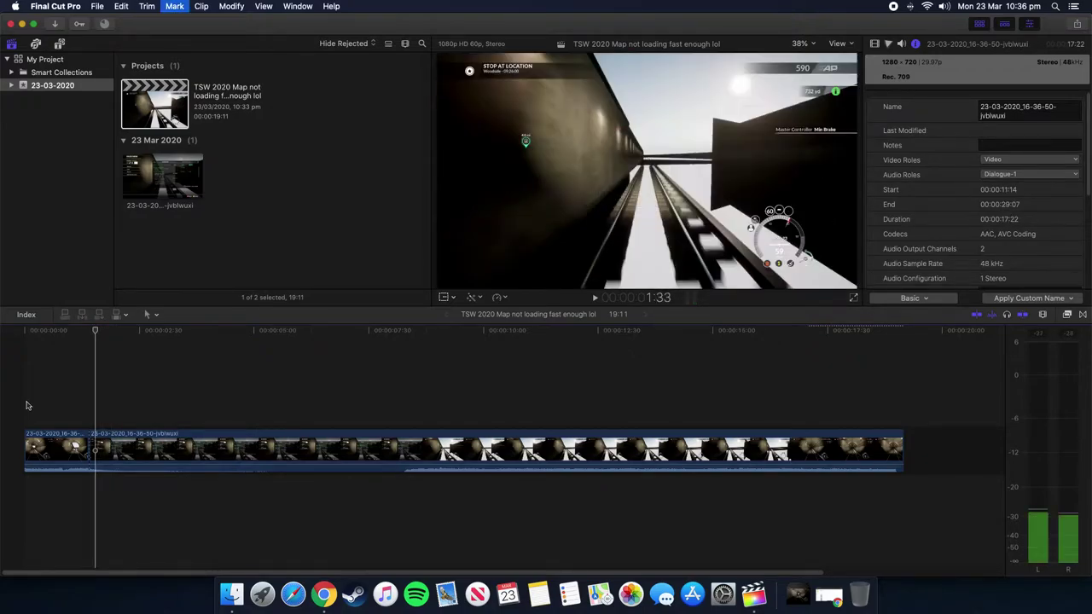
key("Left")
key("Left")
key("Left")
key("Left")
key("Left")
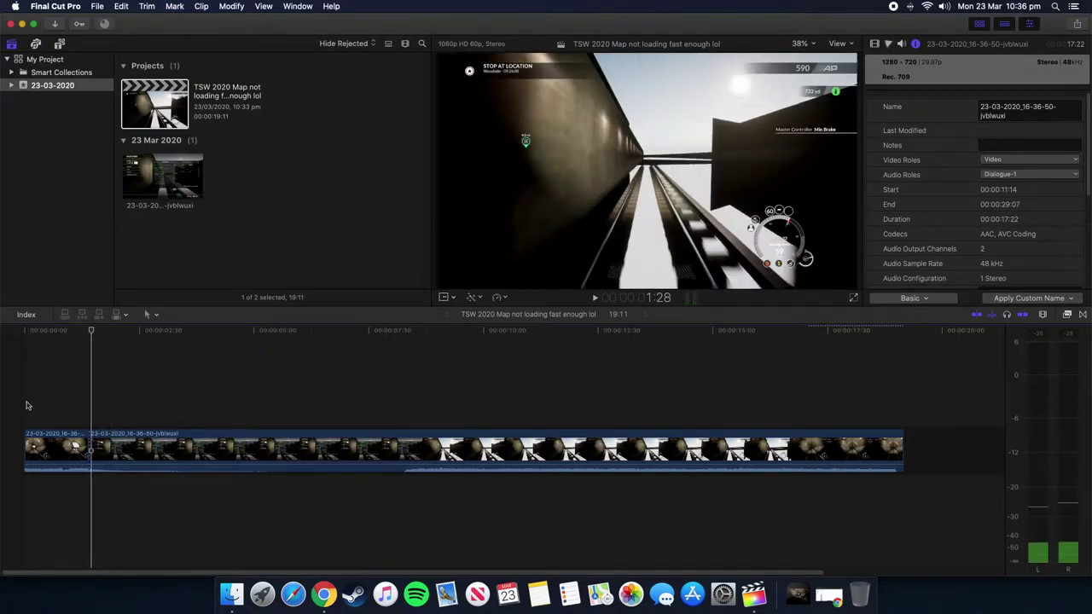
key("Right")
key("Right")
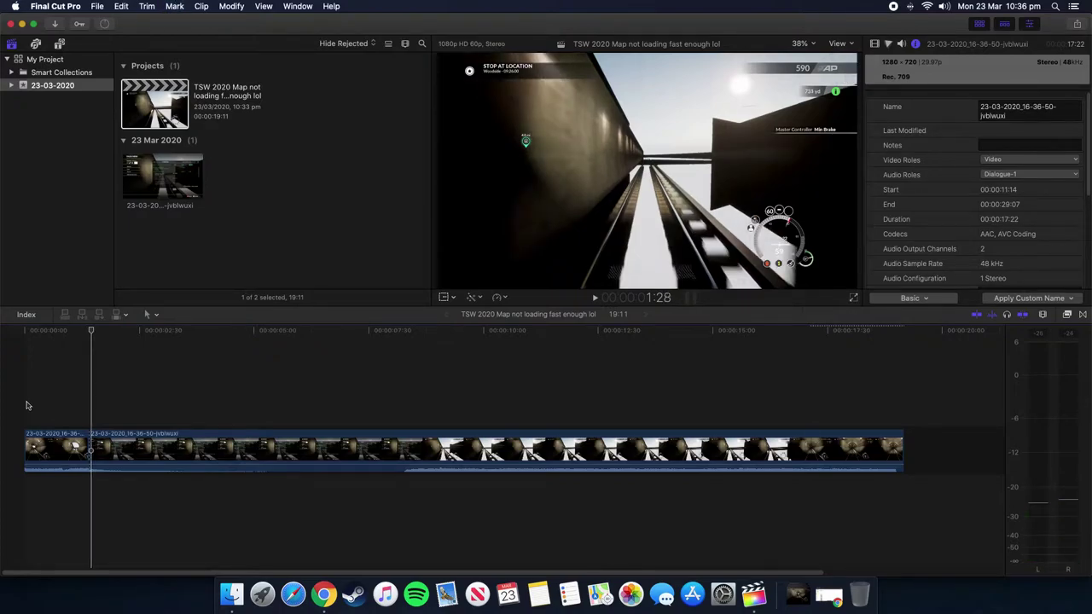
left_click_drag(94, 455, 94, 455)
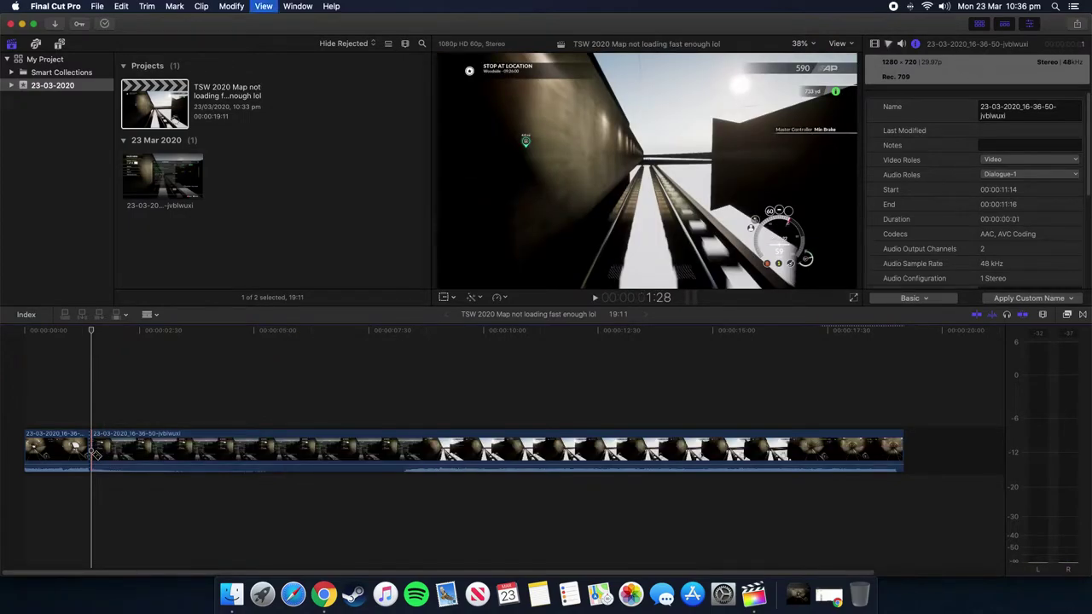
Step: Cut the clip at 8:27, where the pause menu closes, and delete the pause-menu section before it
key("space")
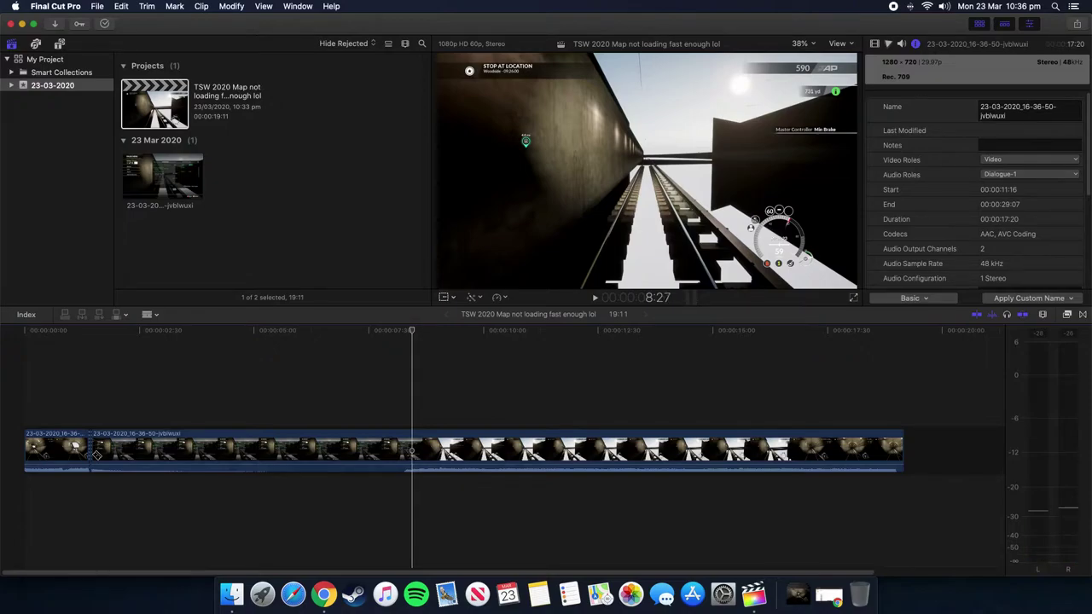
left_click(412, 447)
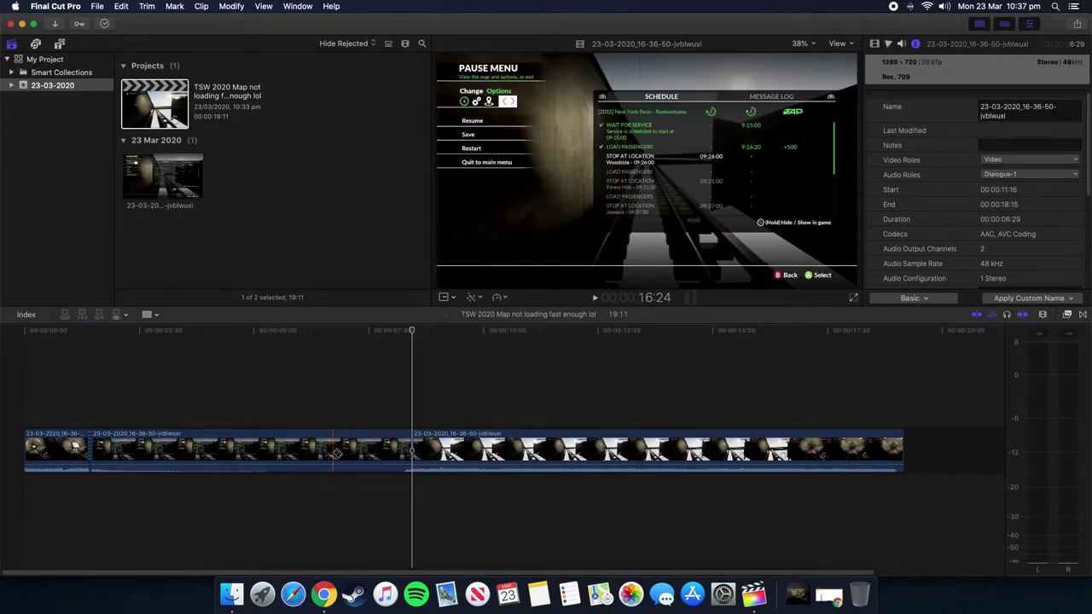
left_click(334, 454)
key("Delete")
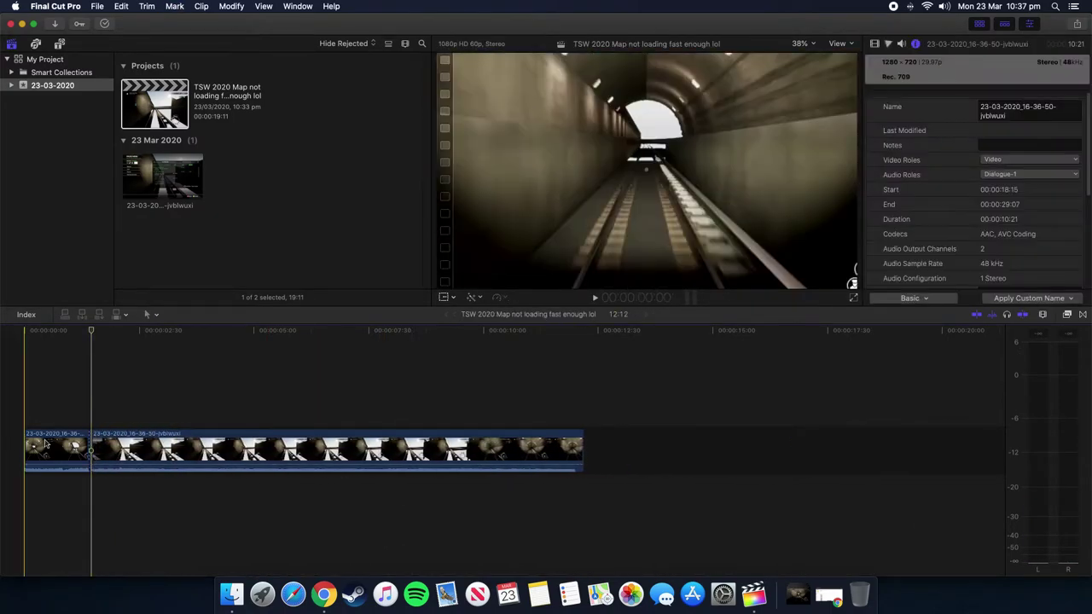
Step: Play the shortened timeline from its beginning to check the footage leading up to the join
left_click(24, 429)
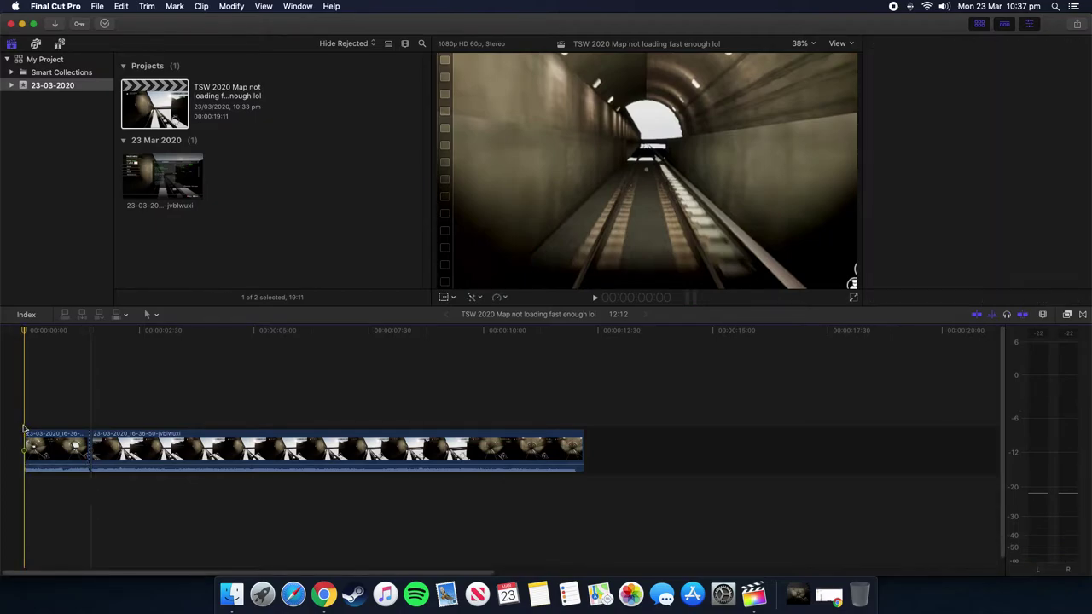
key("space")
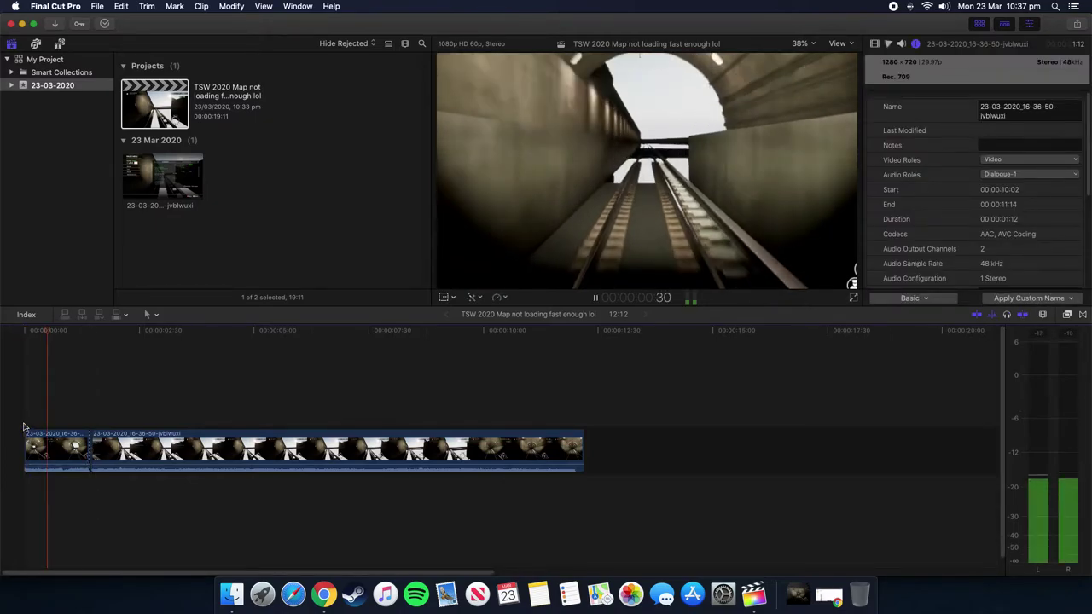
key("space")
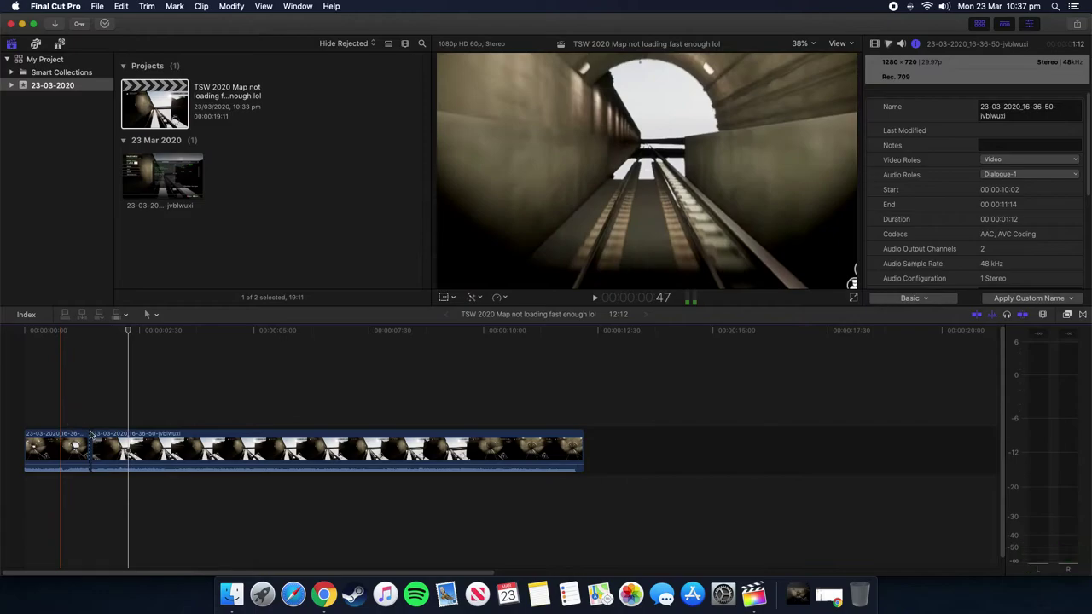
left_click(39, 352)
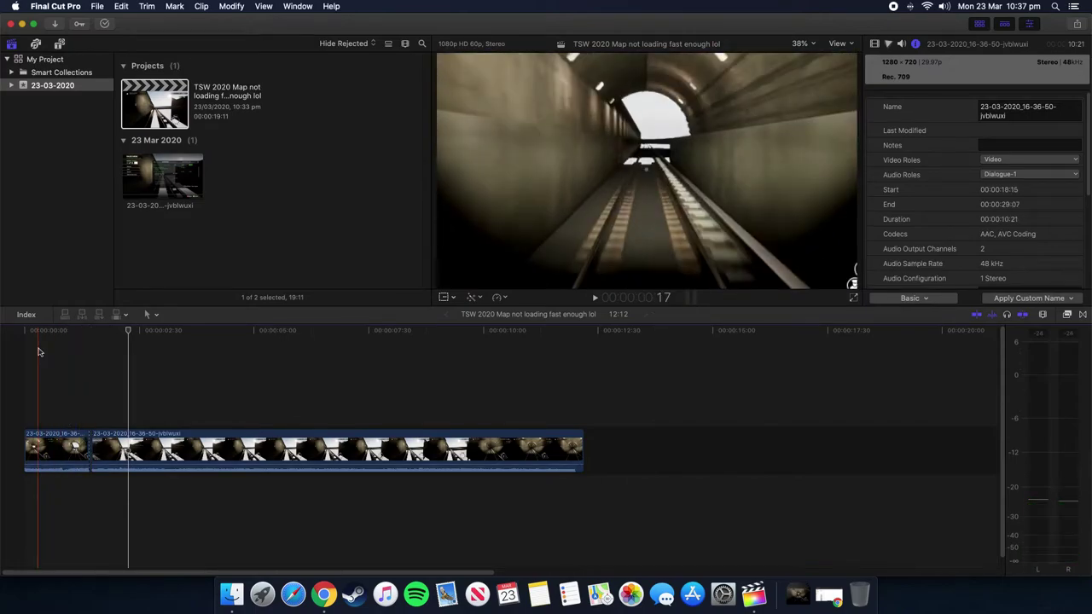
Step: Undo the pause-menu deletion and the cuts so the footage is one continuous clip again
key("super+z")
key("super+z")
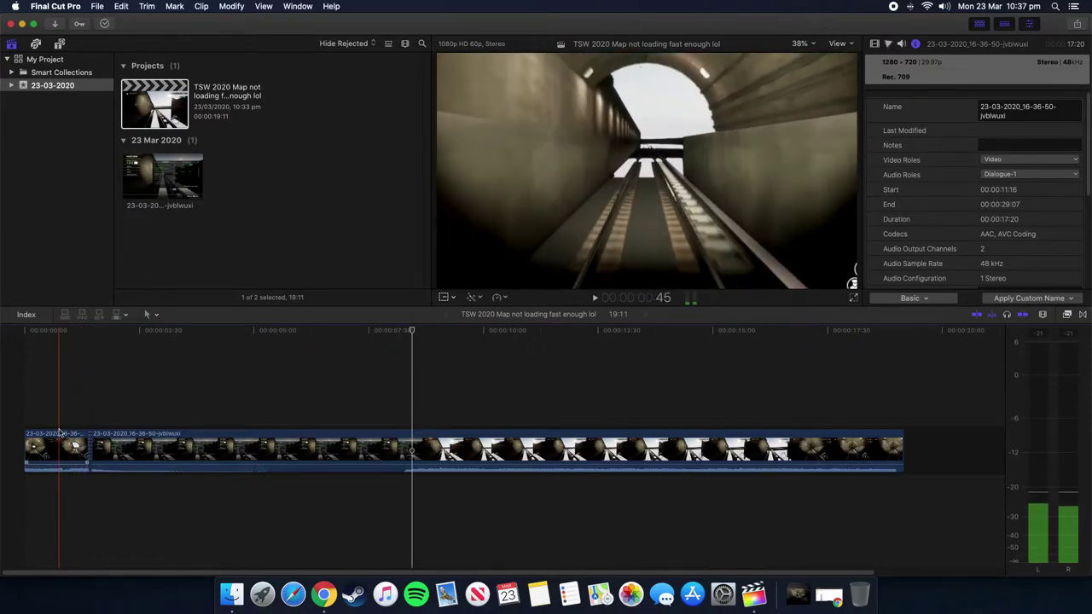
key("super+z")
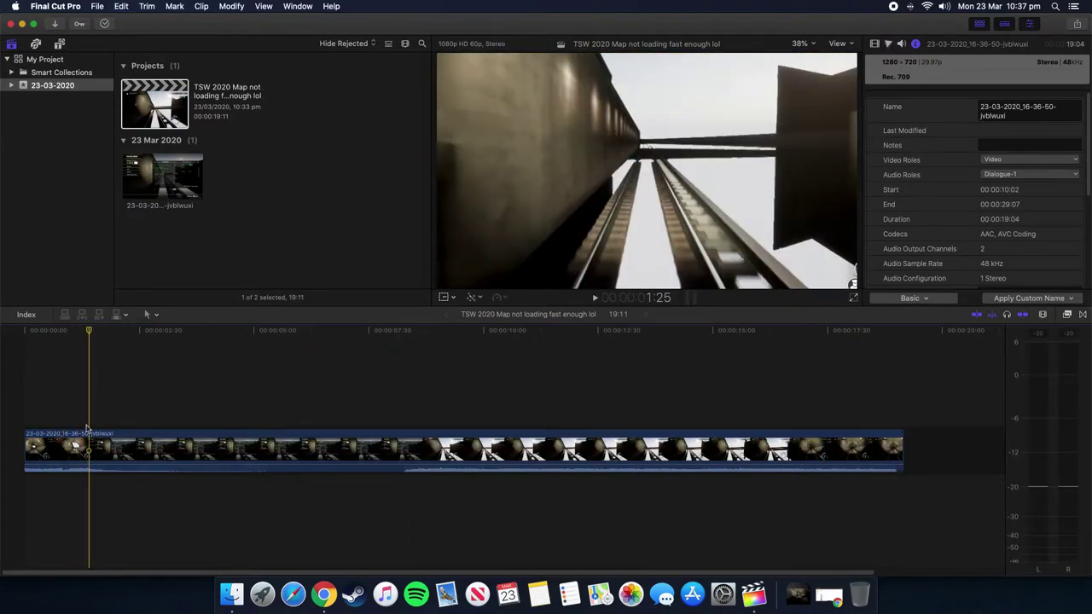
Step: Cut the gameplay clip at 1:25, just before the pause menu opens
key("b")
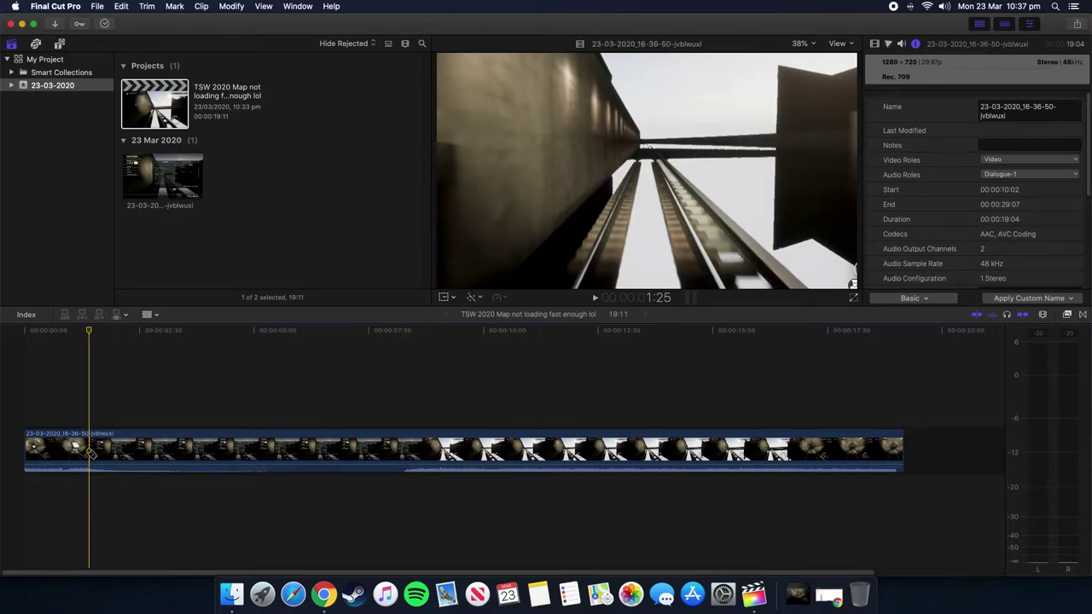
left_click(90, 452)
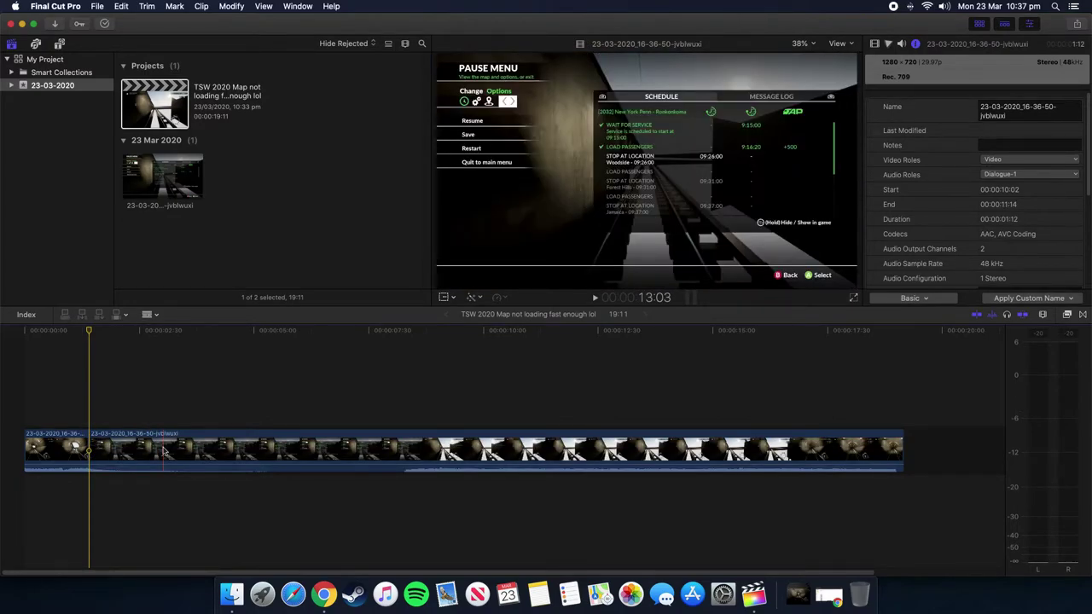
key("a")
left_click(164, 451)
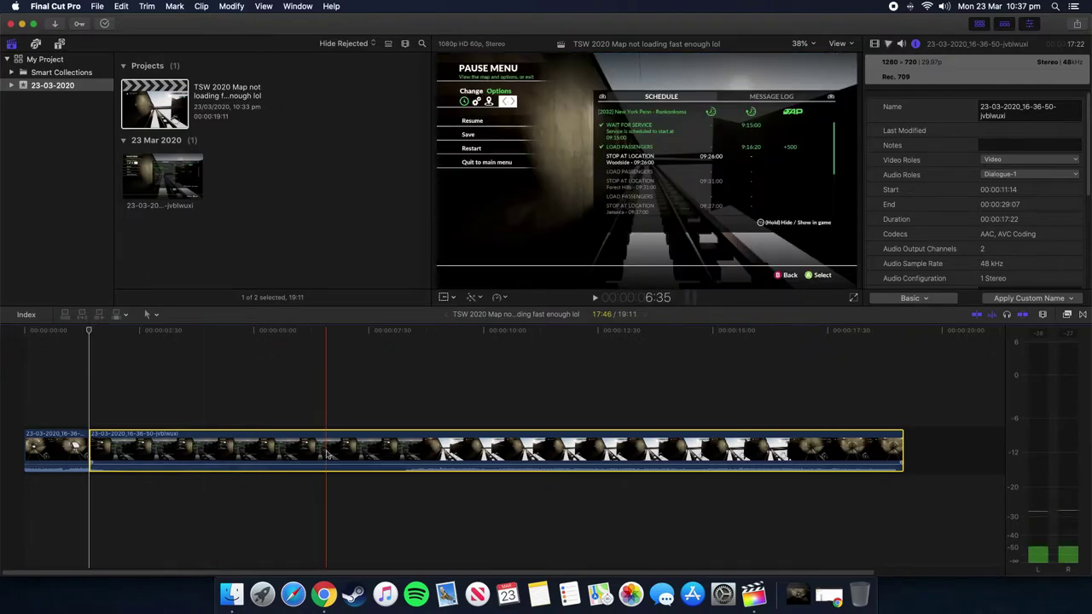
left_click(218, 388)
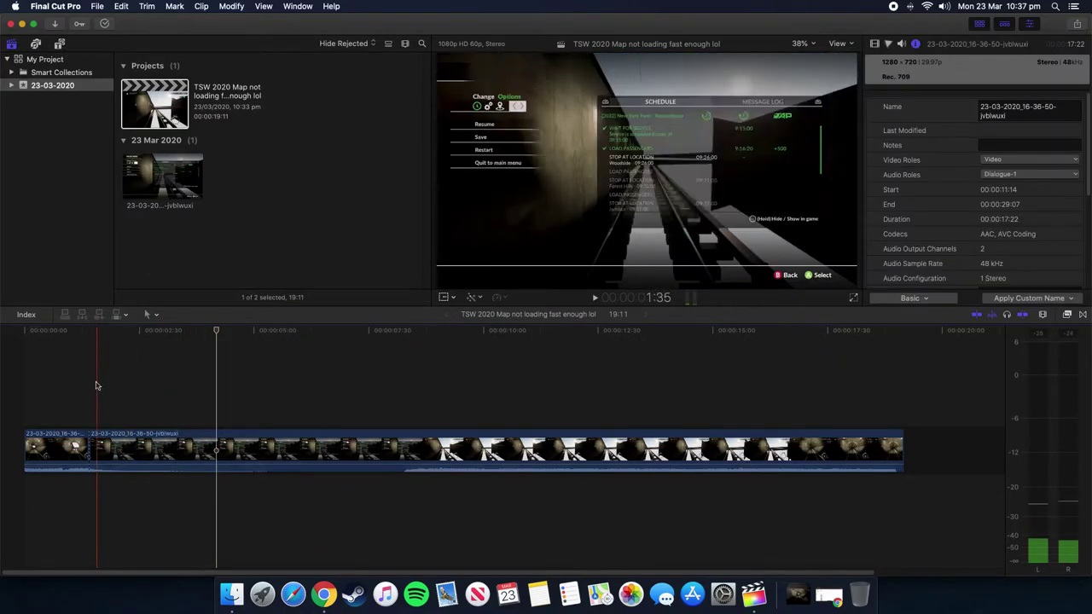
Step: Find the first gameplay frame after the pause menu closes and cut the second clip there, at 8:27
key("space")
left_click(88, 385)
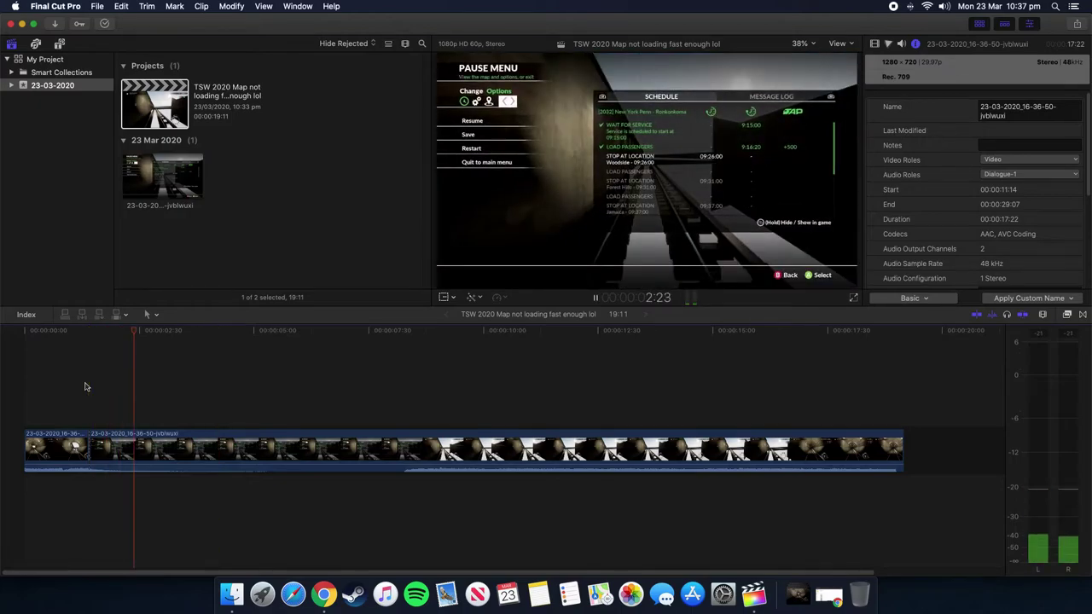
key("Left")
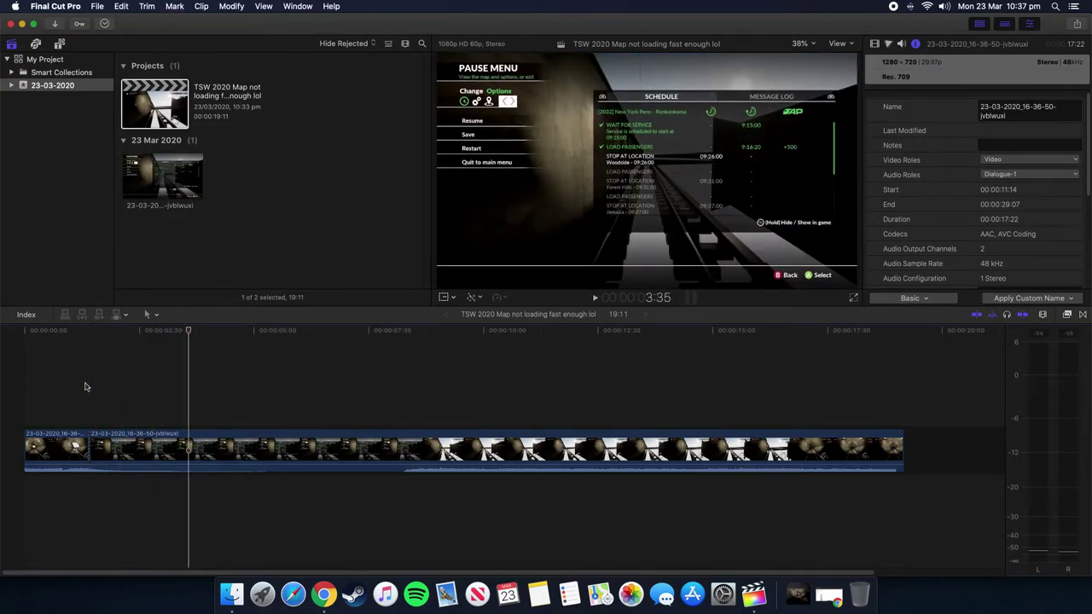
key("space")
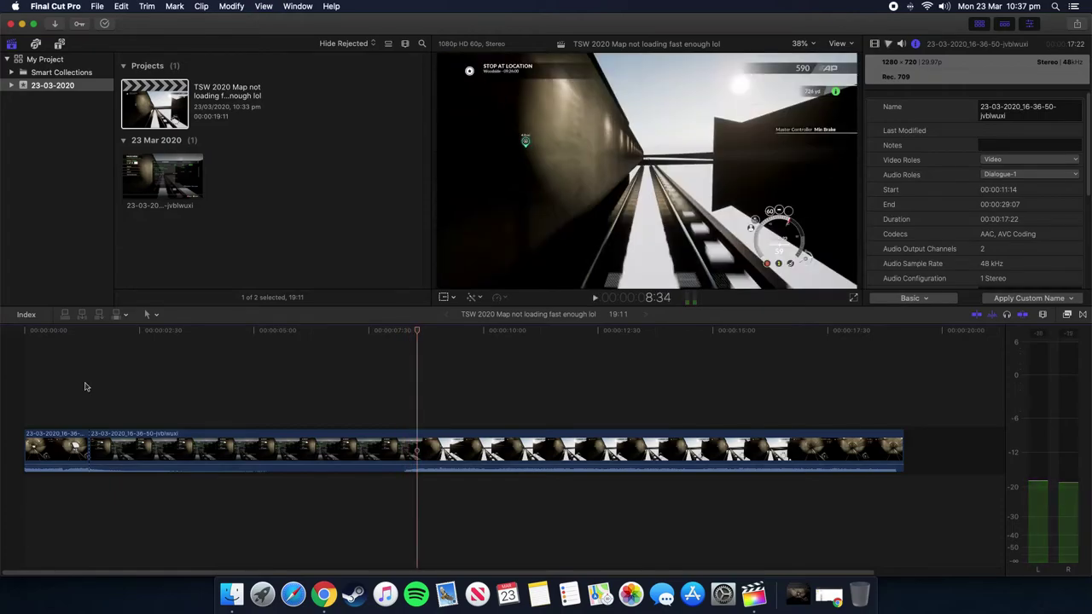
key("Left")
key("Left")
key("Left")
key("Left")
key("Left")
key("Left")
key("Left")
key("Left")
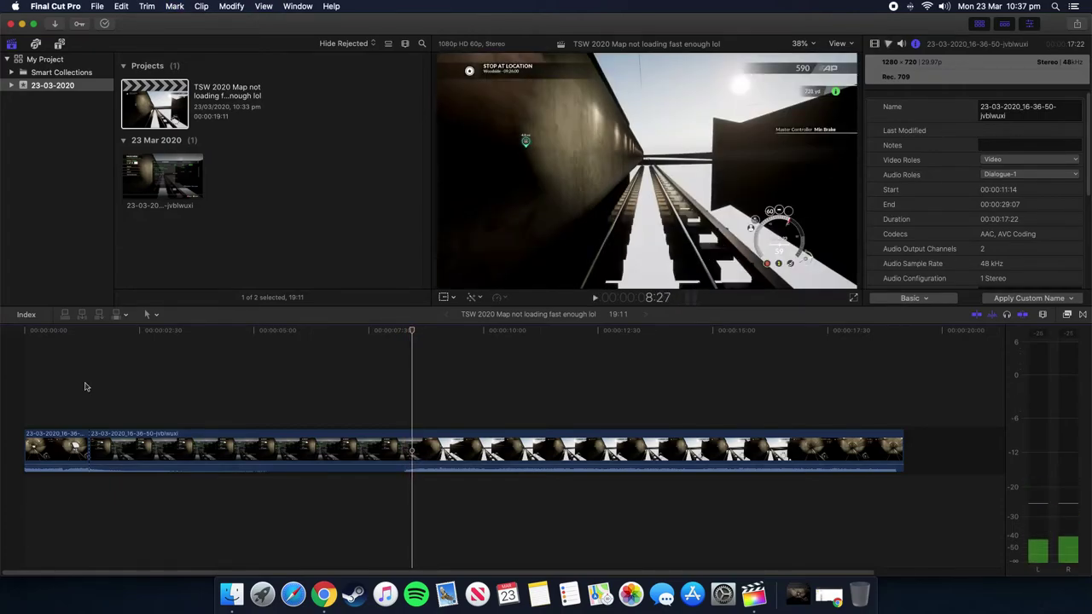
key("Left")
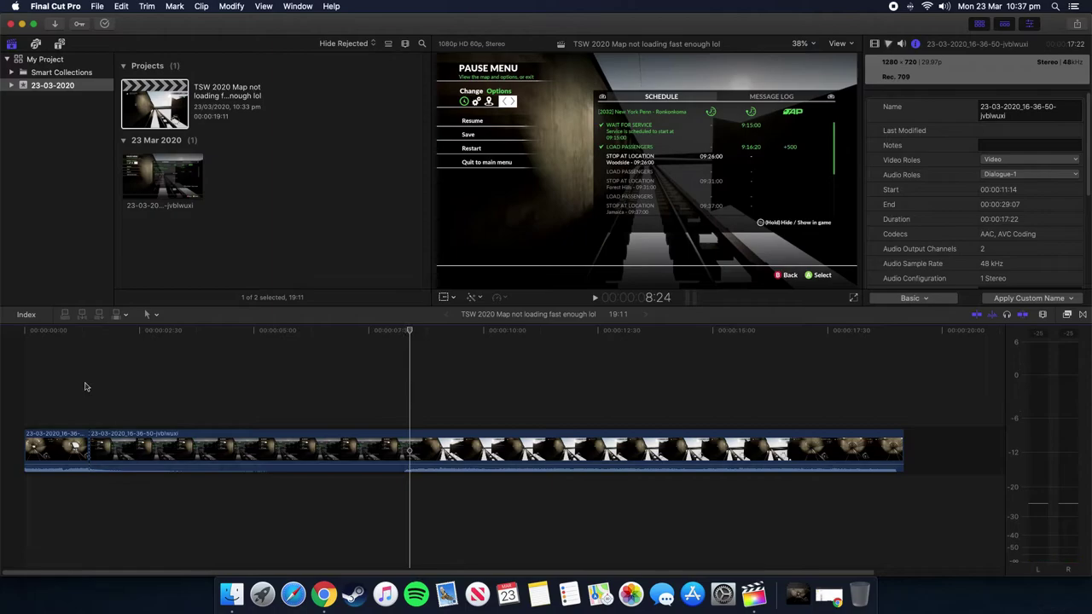
key("Right")
key("Right")
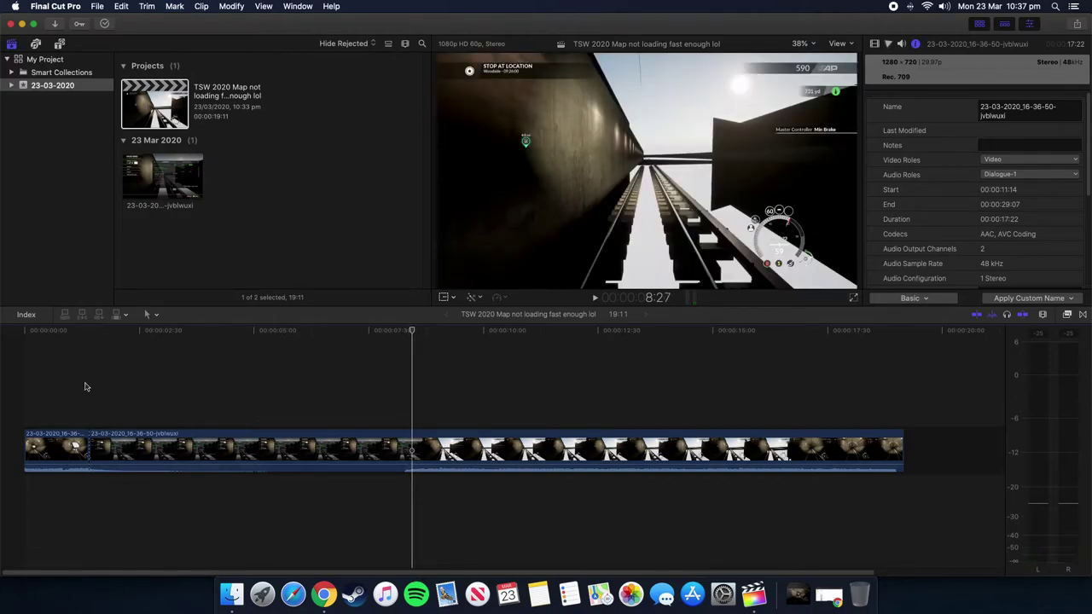
key("b")
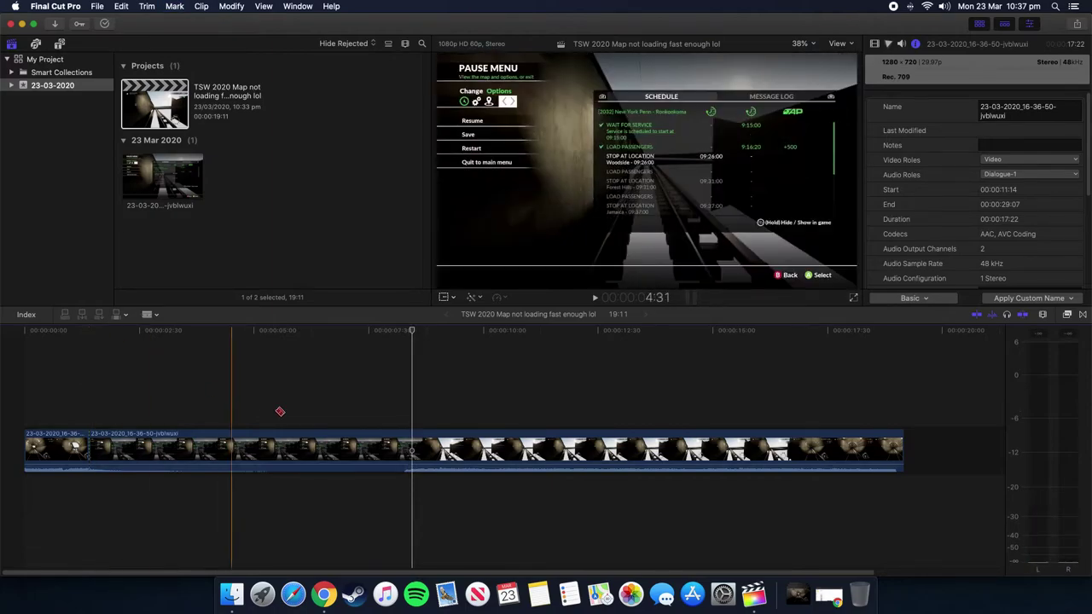
left_click(414, 465)
Step: Delete the pause-menu section between the two cuts, closing the gap in the timeline
key("a")
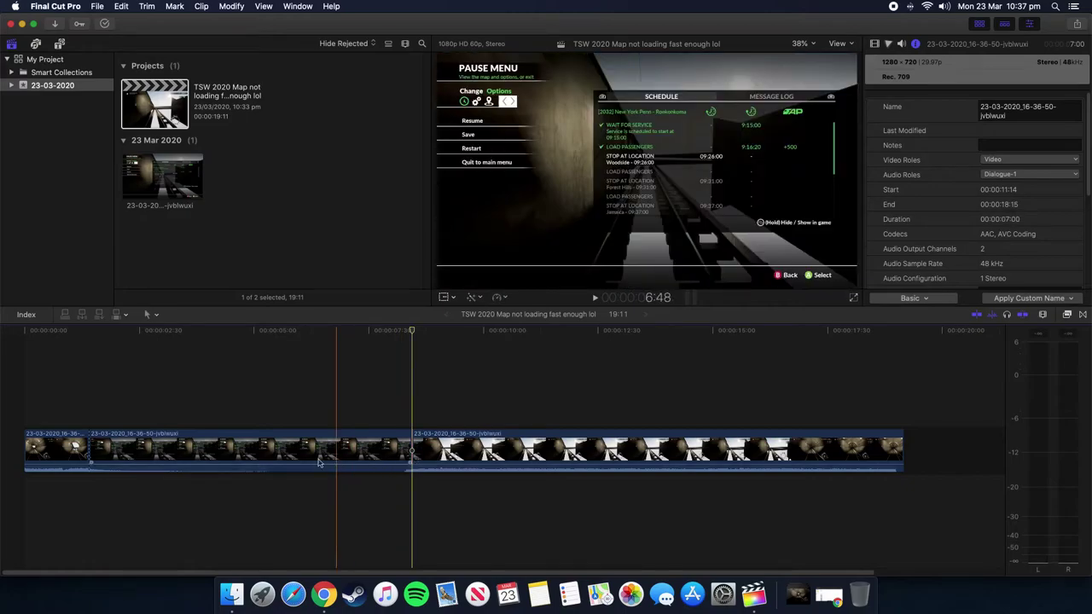
left_click(305, 461)
key("Delete")
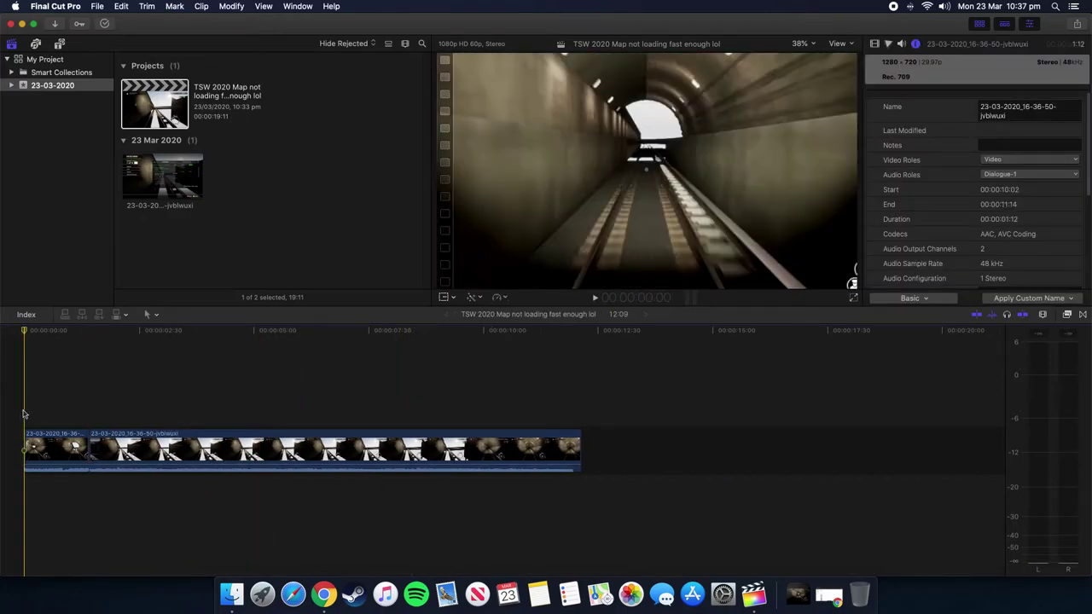
Step: Play the timeline from its beginning and go back over the join between the two clips to check the transition
key("space")
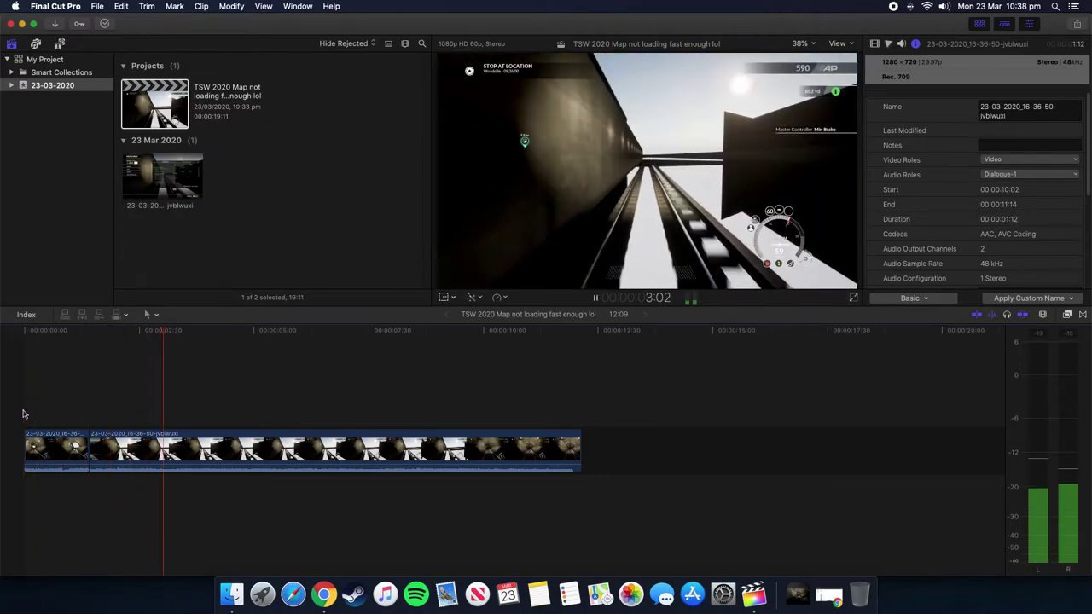
key("space")
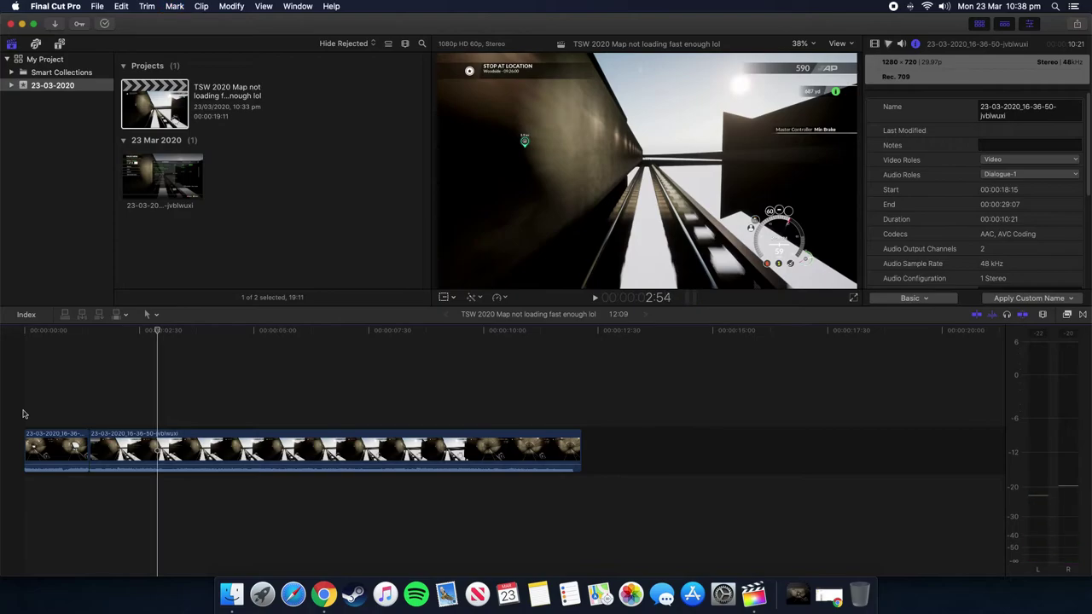
key("j")
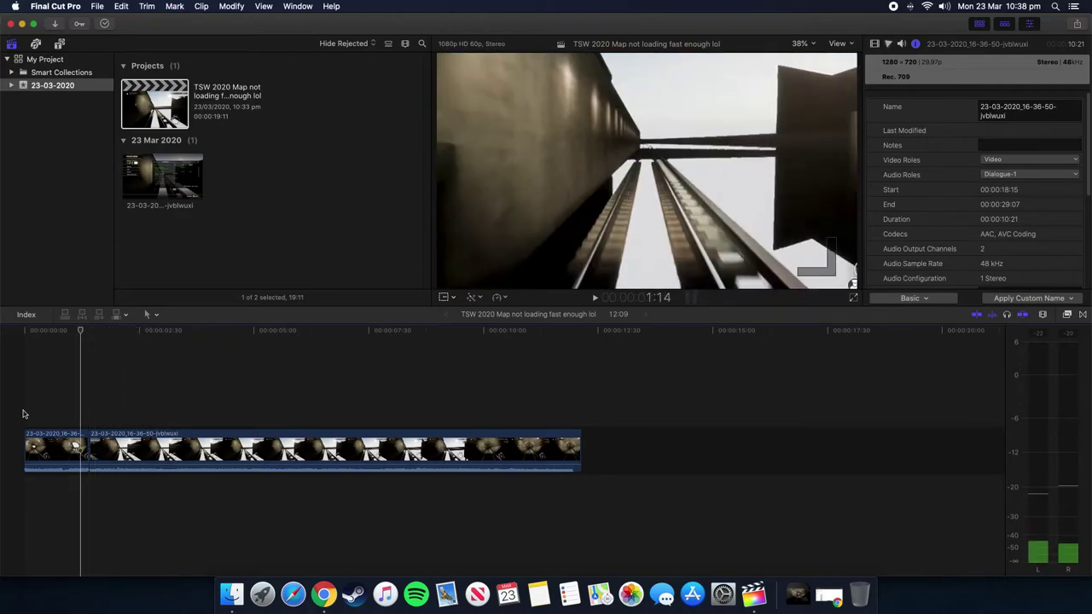
key("space")
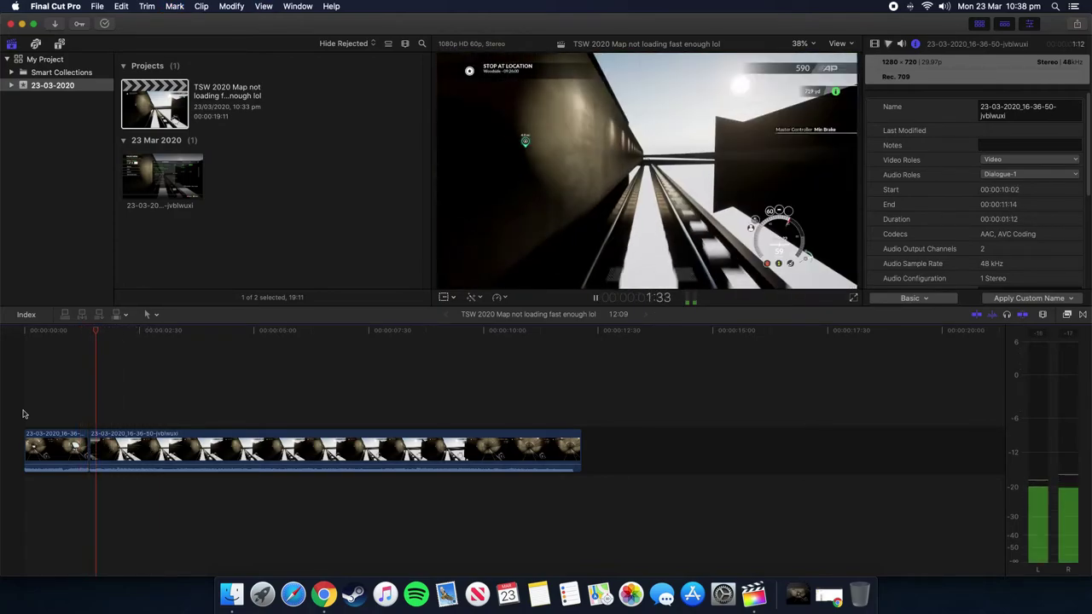
key("space")
key("shift+Left")
key("shift+Left")
key("shift+Left")
key("shift+Left")
key("shift+Left")
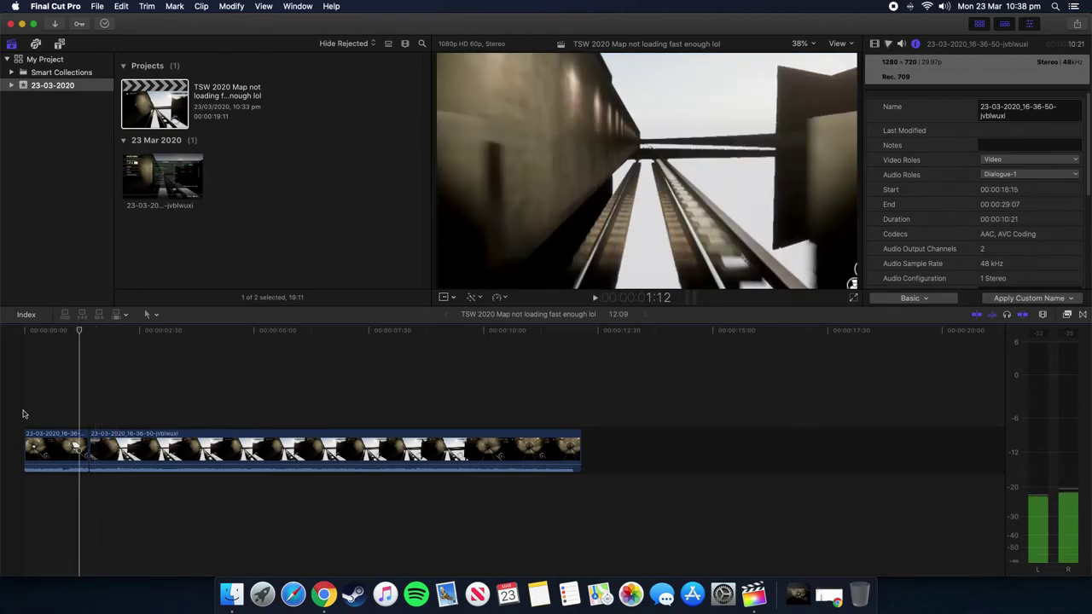
key("j")
key("space")
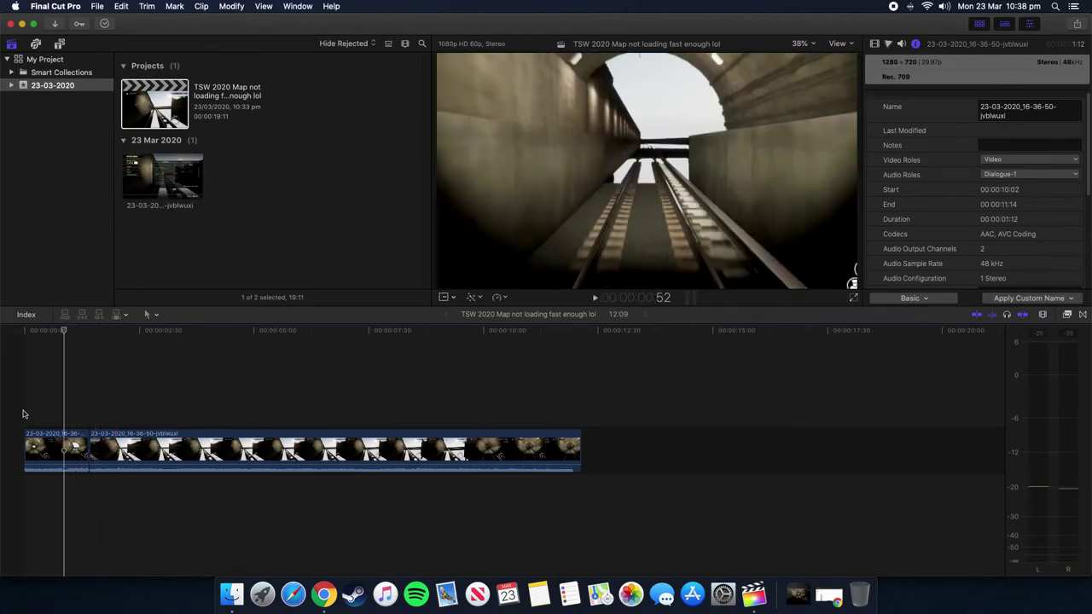
Step: Replay the footage back and forth across the join between the two clips to check the transition
key("space")
key("j")
key("space")
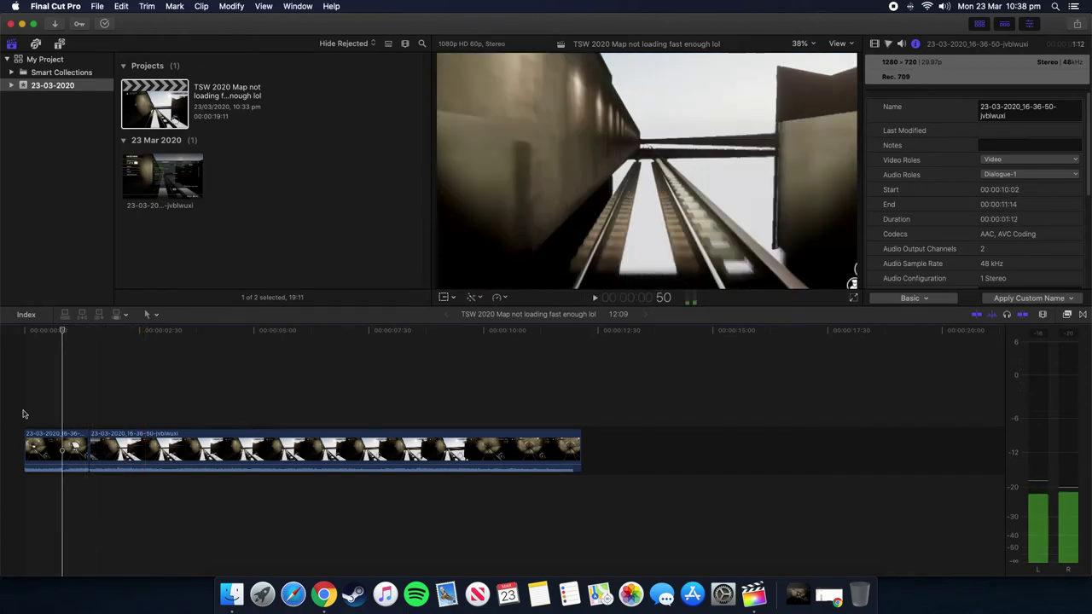
key("j")
key("space")
key("space")
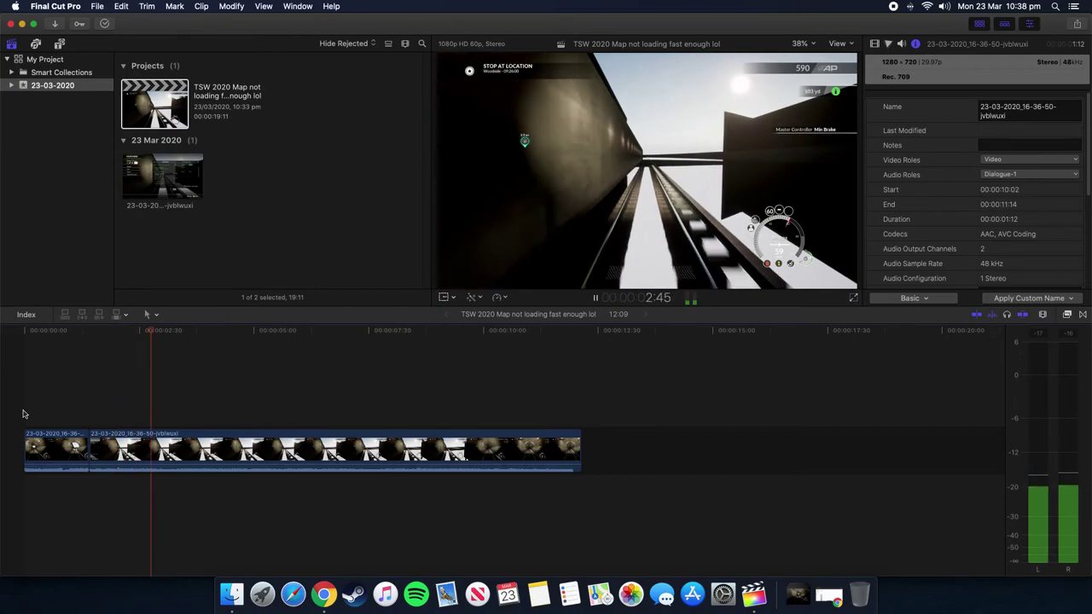
key("space")
Step: Undo the deletion of the pause-menu section and trim the end of the restored section at 8:26
key("super+z")
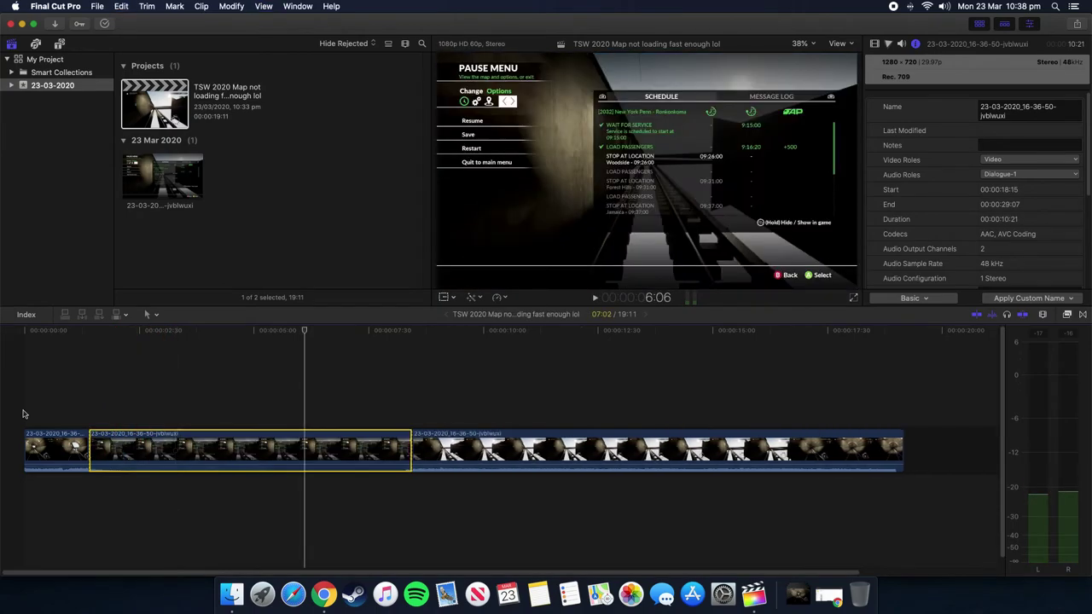
key("Right")
key("Right")
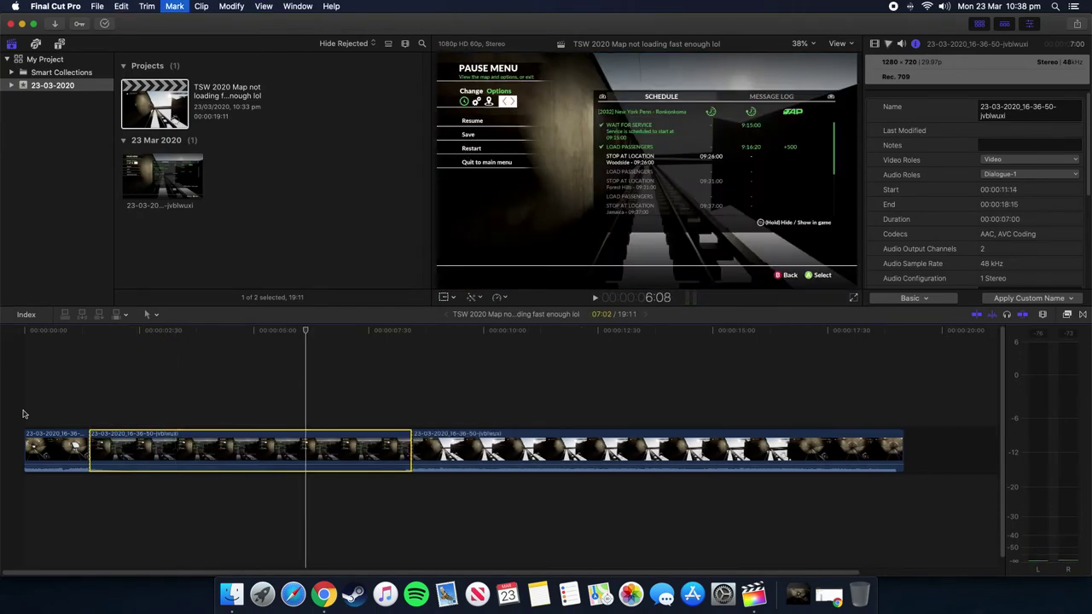
key("Right")
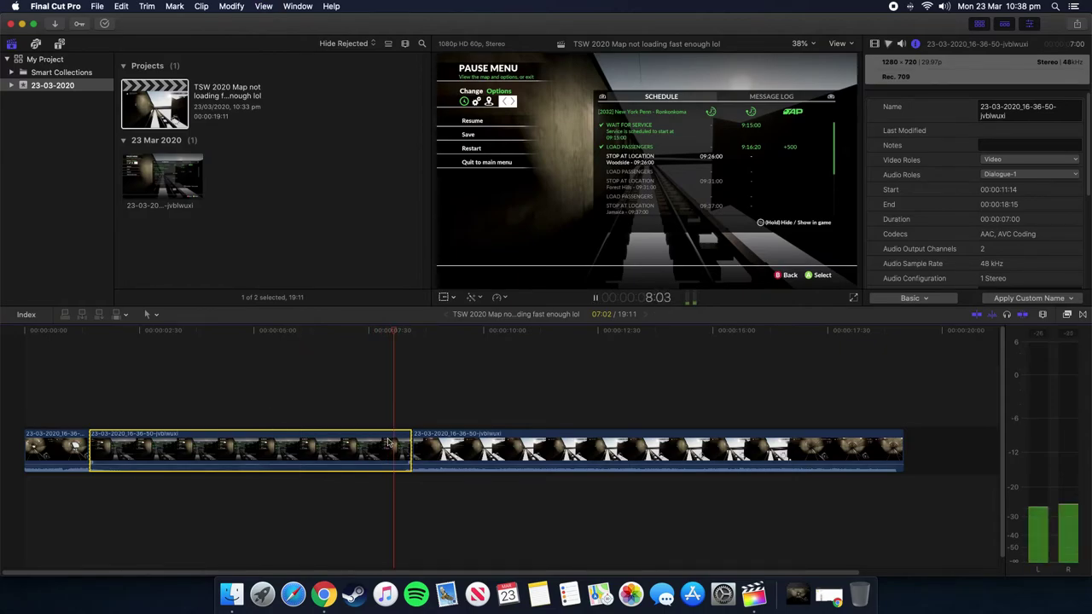
key("space")
key("Left")
key("Left")
key("Left")
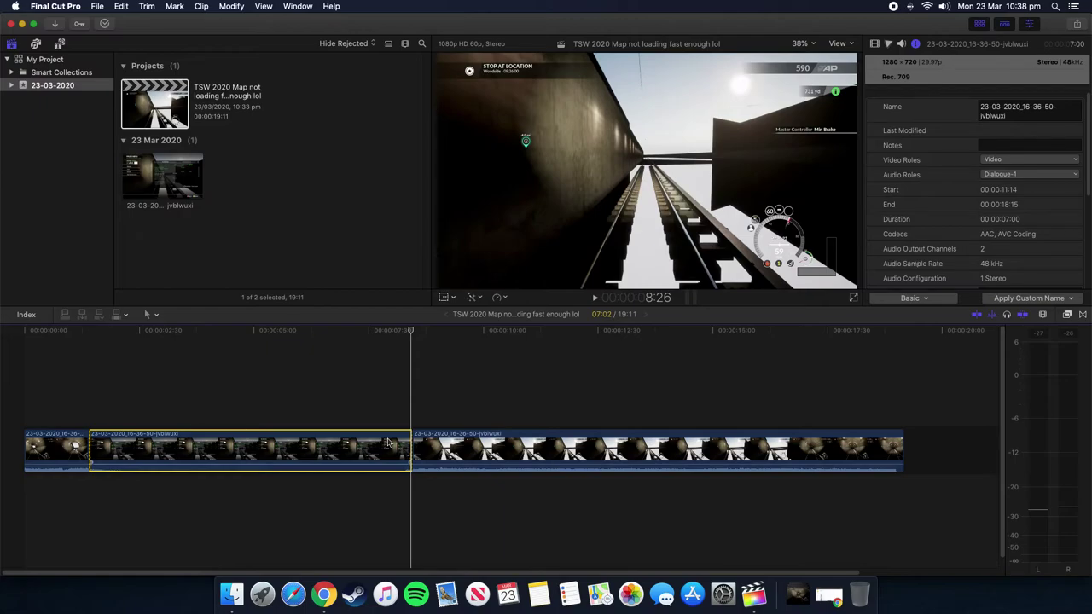
key("alt+]")
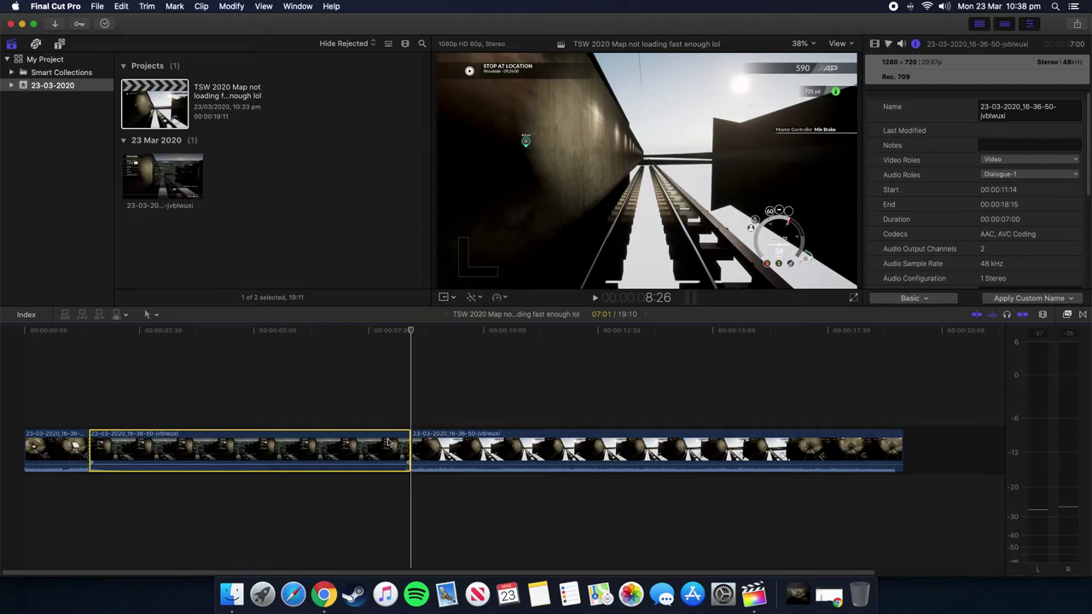
Step: Check the frames around the trimmed end and delete the pause-menu section, closing the gap between the gameplay clips
key("Left")
key("Left")
key("Left")
key("Left")
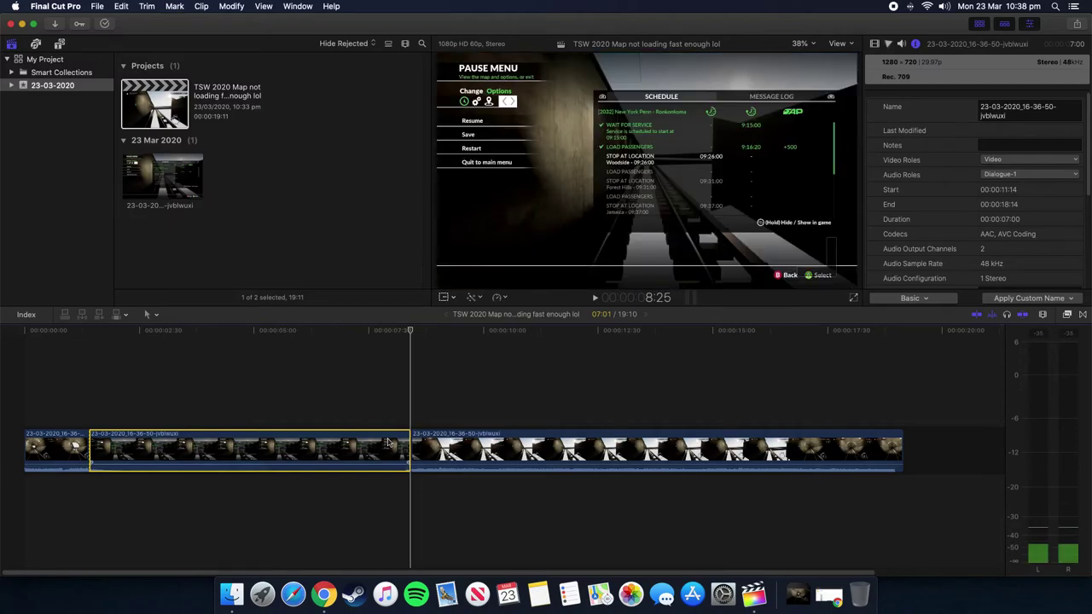
key("Right")
key("Right")
key("Right")
key("Right")
key("Right")
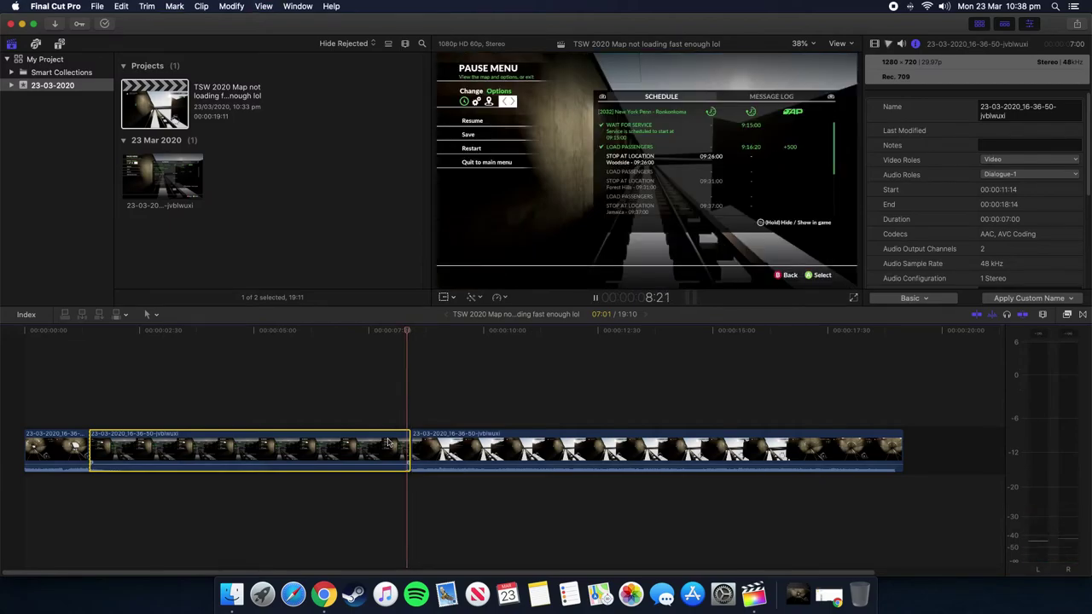
key("Delete")
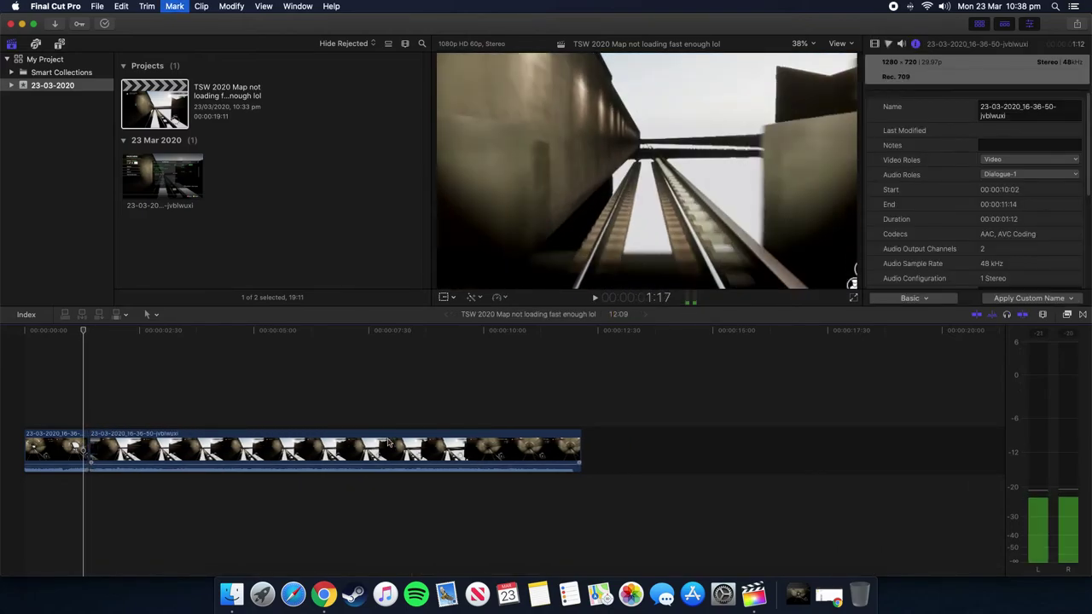
Step: Play the new join between the two clips several times to check that the cut runs cleanly
key("space")
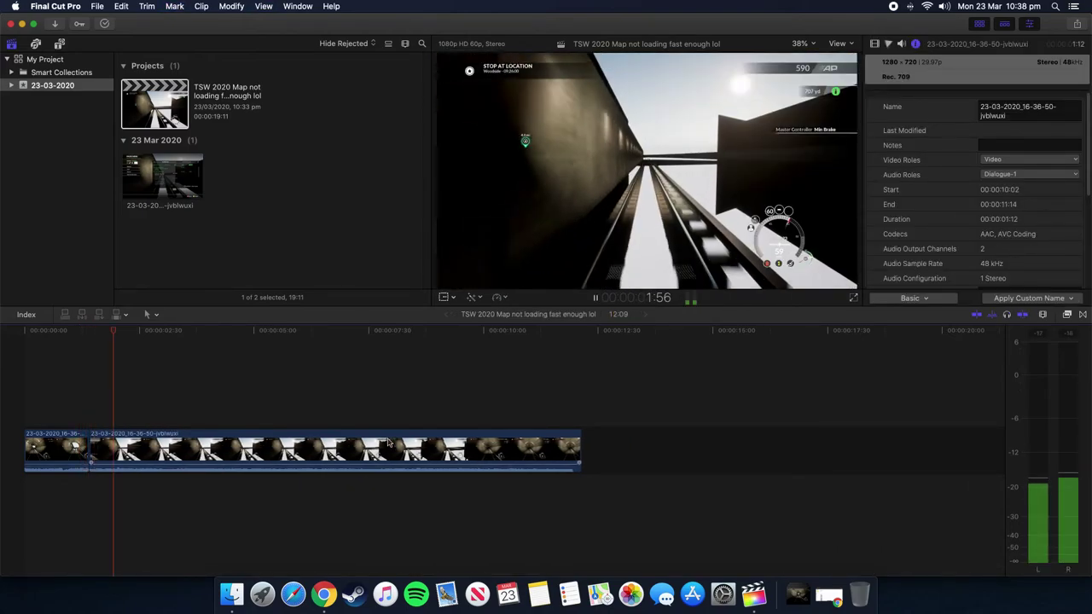
key("space")
key("j")
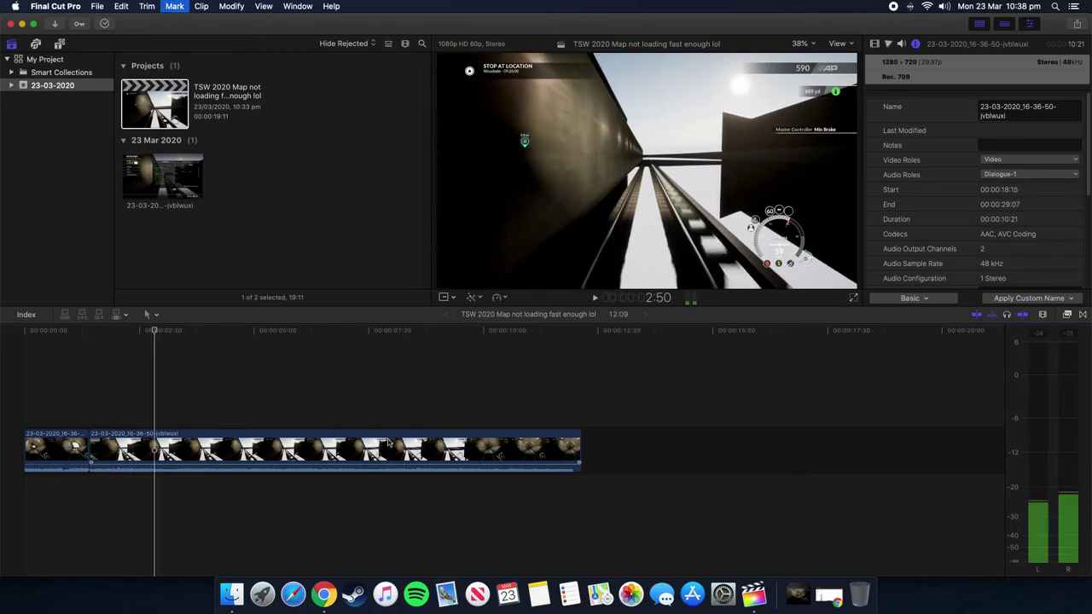
key("l")
key("space")
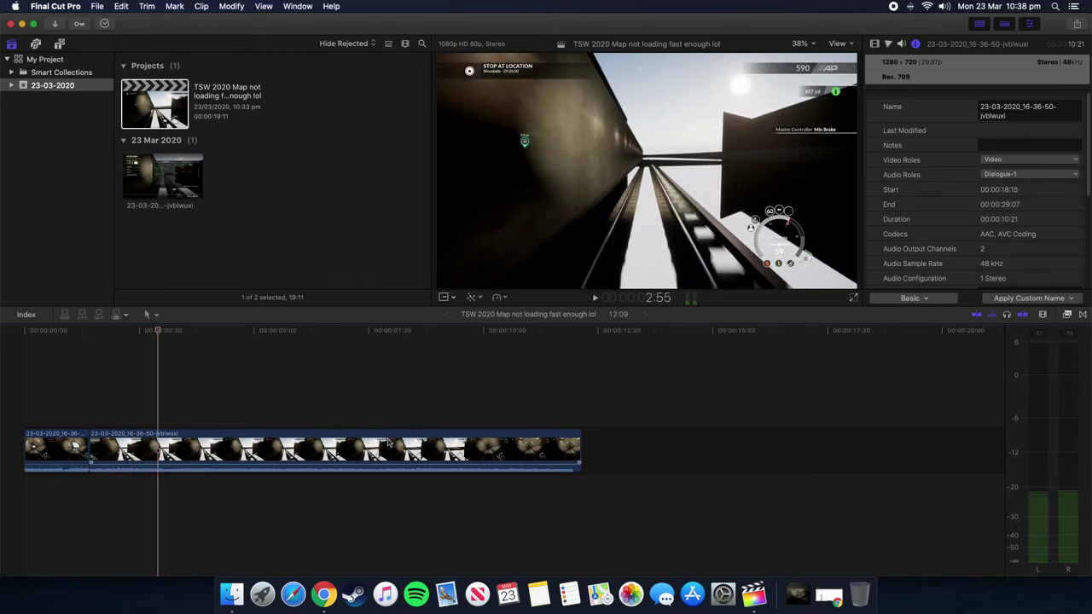
key("j")
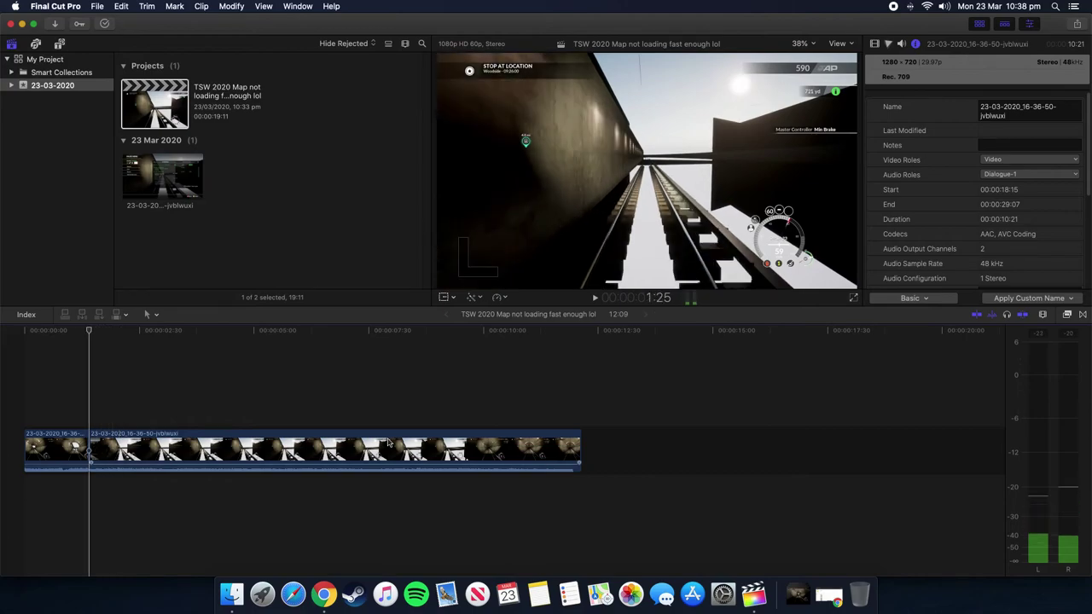
key("space")
key("space")
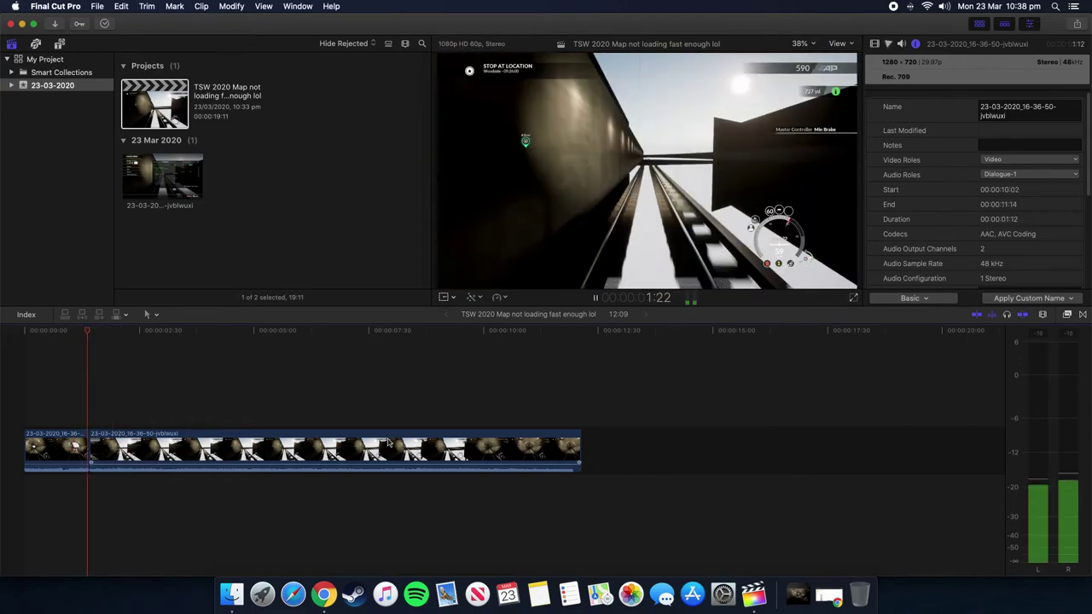
key("j")
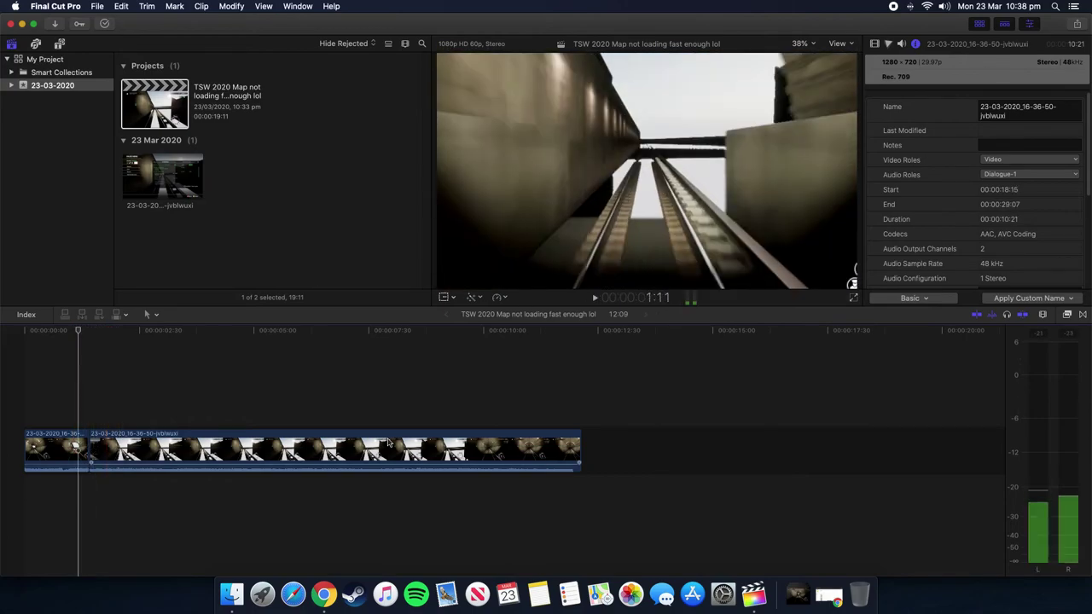
key("l")
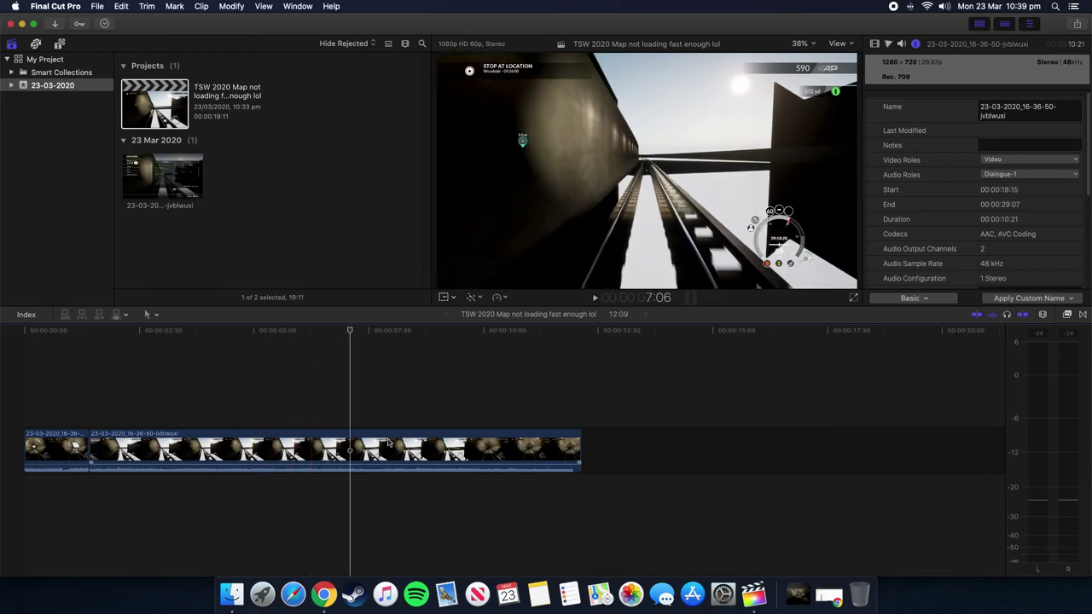
Step: Trim the end of the last gameplay clip at 11:55 and clear the timeline selection
left_click(388, 442)
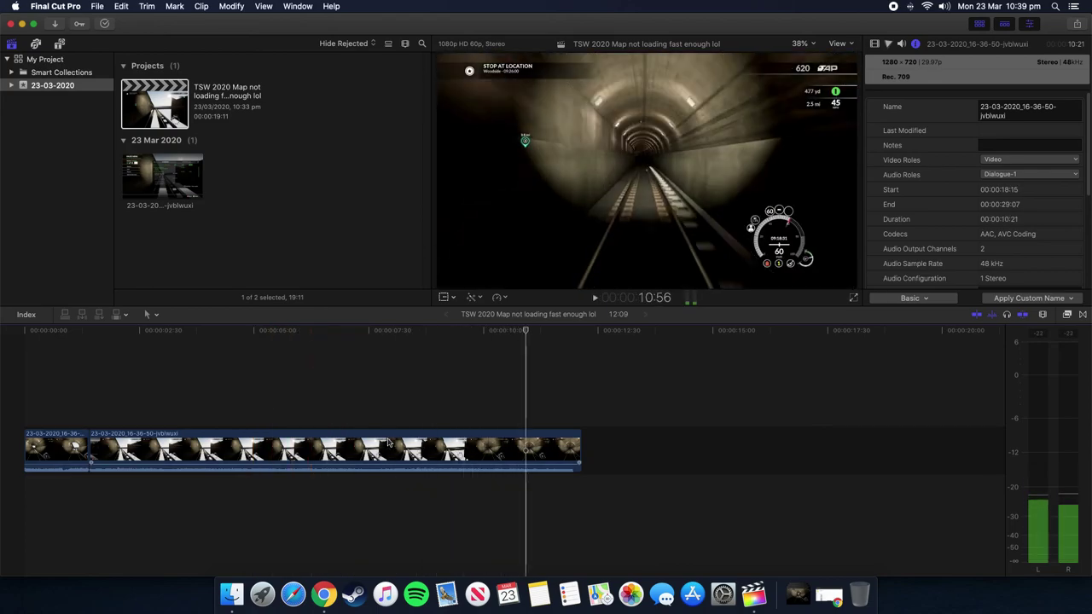
key("Left")
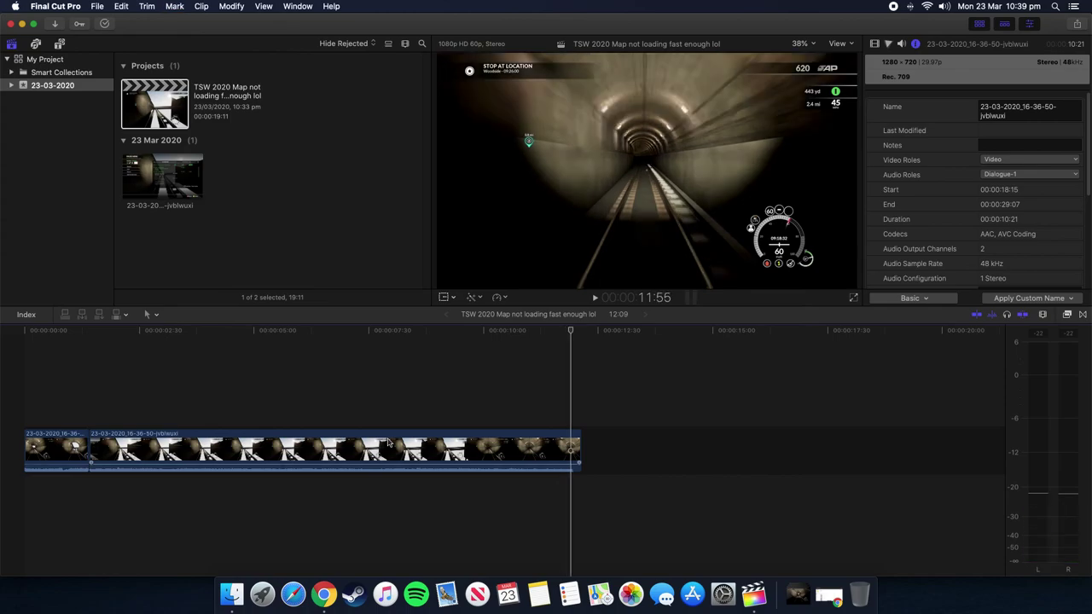
key("alt+bracketright")
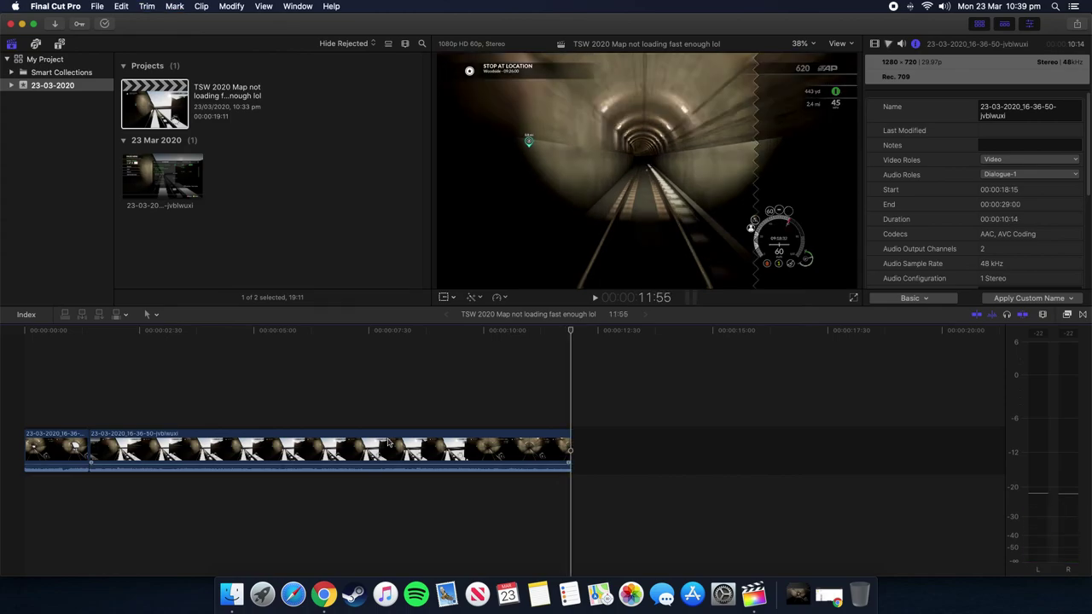
left_click(778, 407)
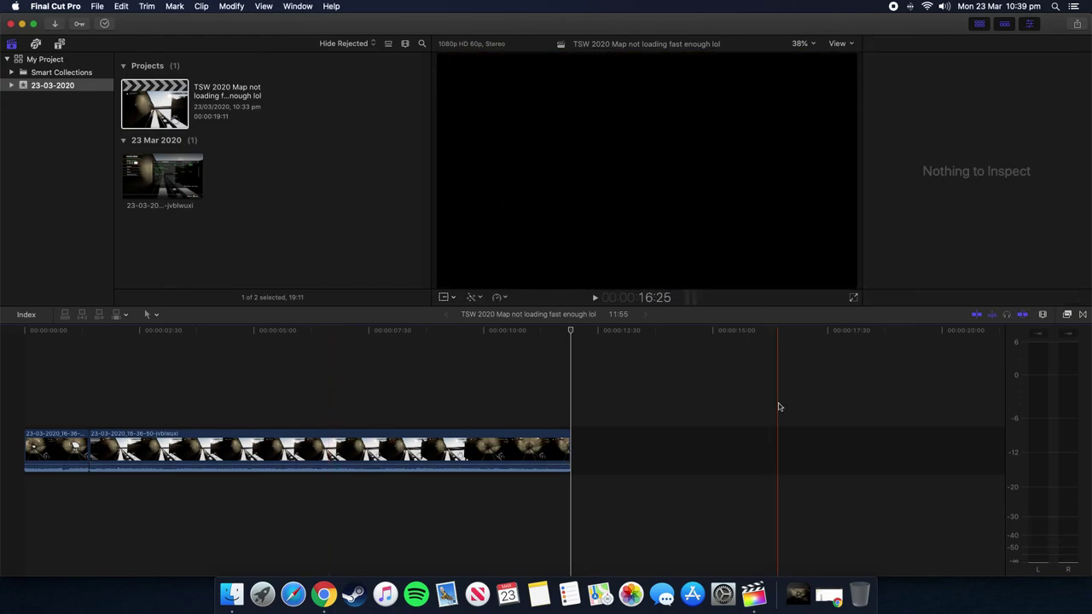